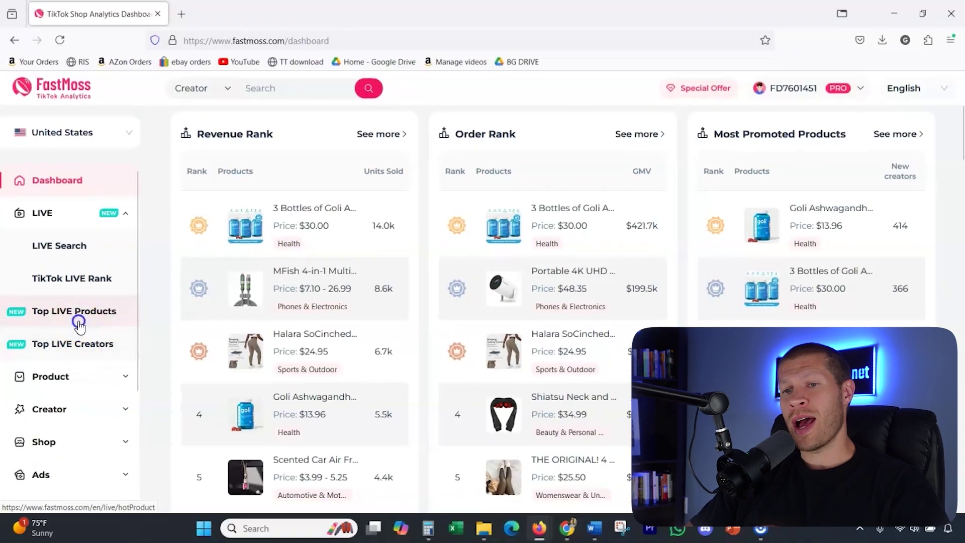
Open the Top LIVE Products ranking and scroll to its units sold, GMV and sessions table
left_click(110, 276)
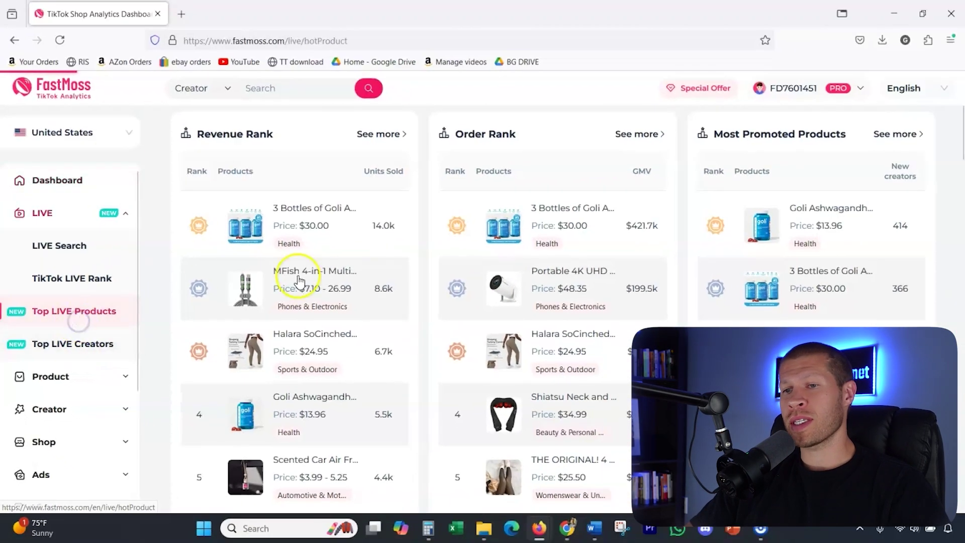
scroll(509, 269, "down", 3)
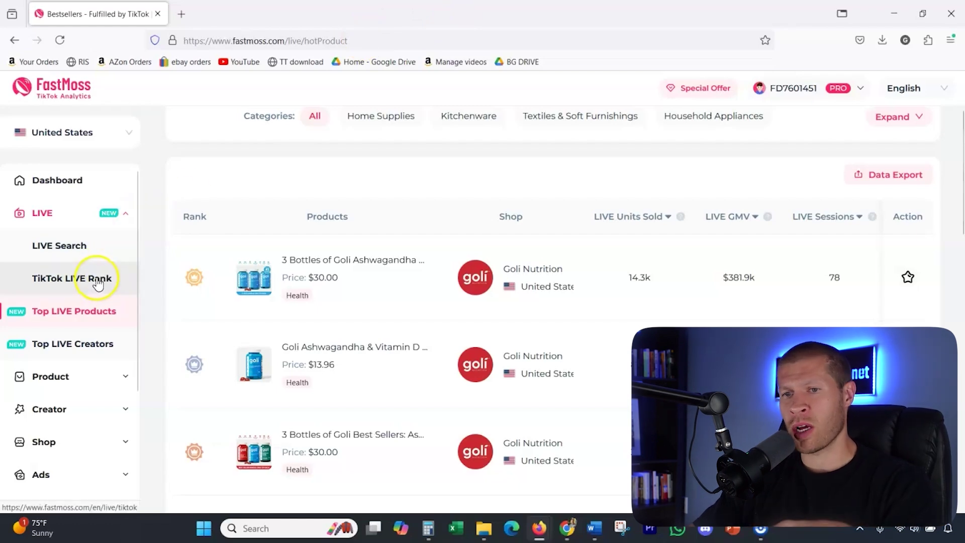
scroll(427, 280, "down", 4)
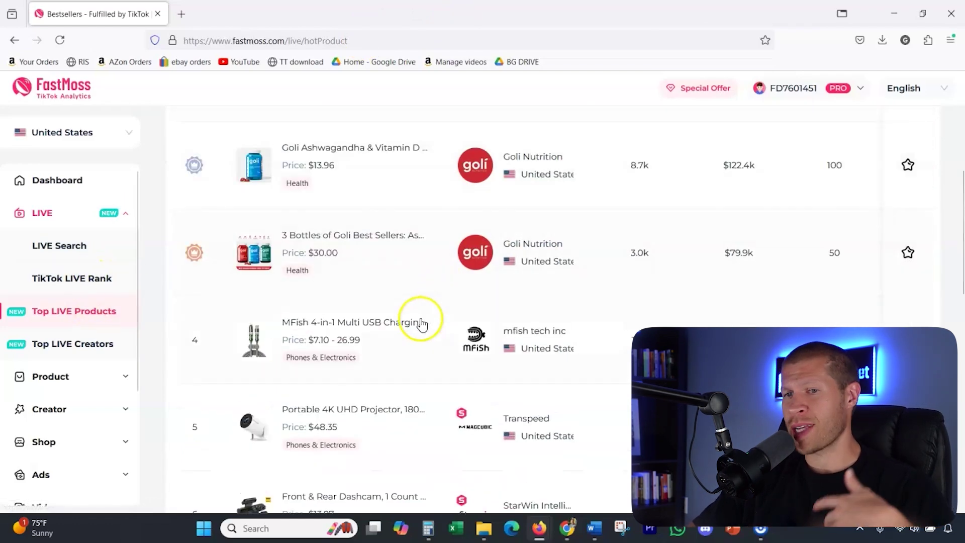
Scroll the Top LIVE Products table to rows 5–8 and collapse the sidebar's LIVE group
scroll(611, 342, "down", 5)
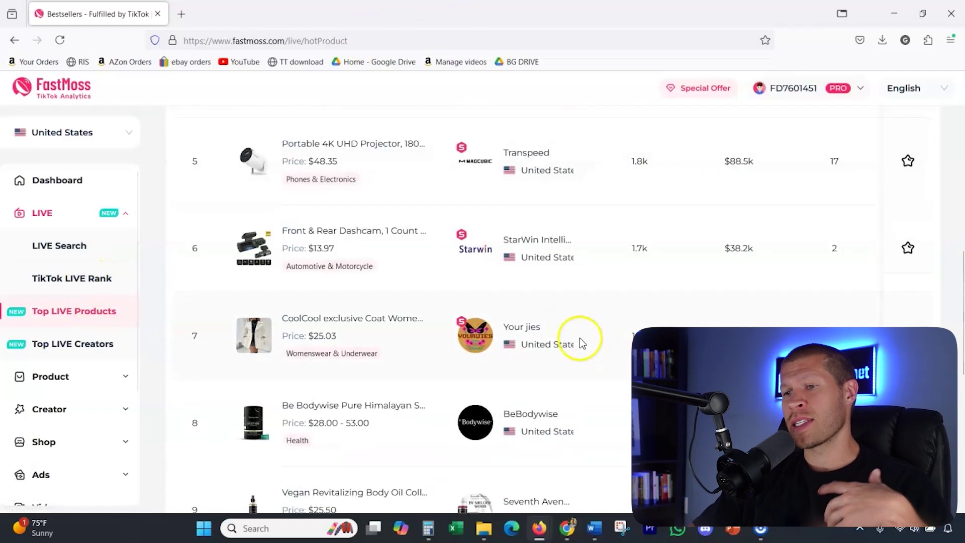
left_click(354, 249)
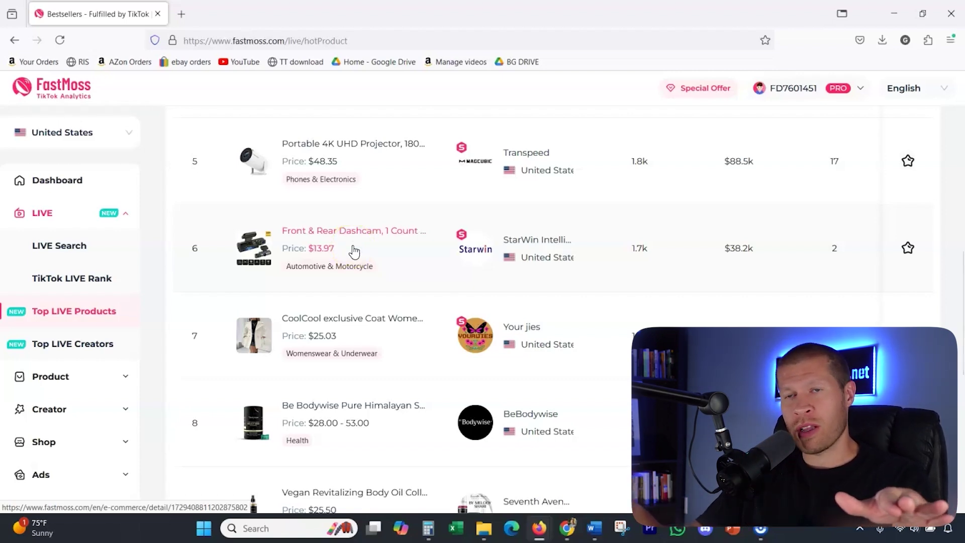
left_click(77, 291)
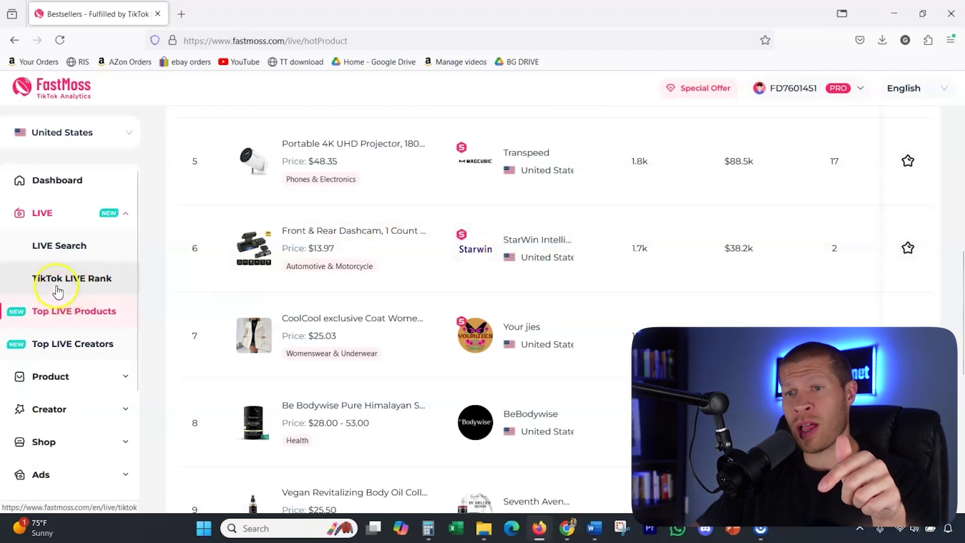
left_click(73, 211)
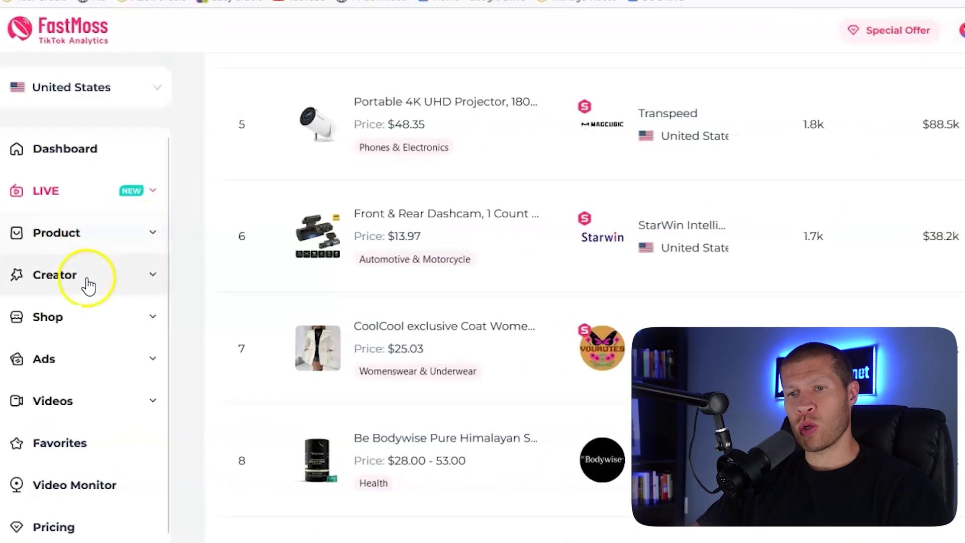
Expand the sidebar's Creator group and go to the Creator Search page
left_click(76, 278)
scroll(81, 342, "down", 4)
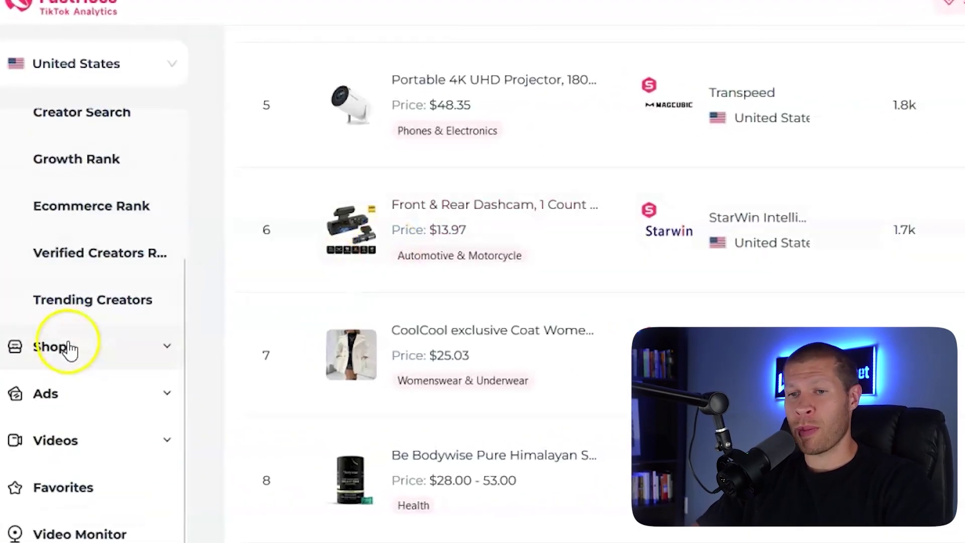
scroll(74, 251, "up", 2)
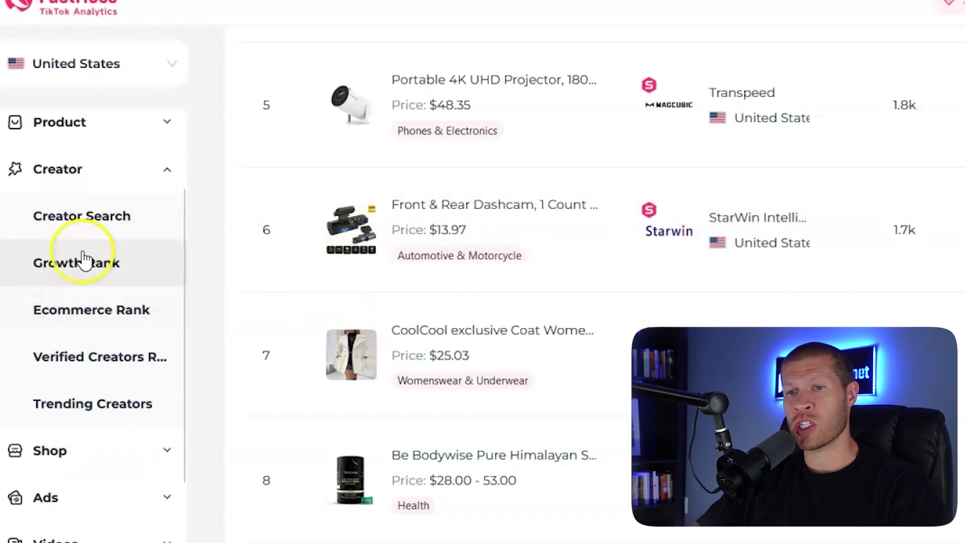
left_click(80, 221)
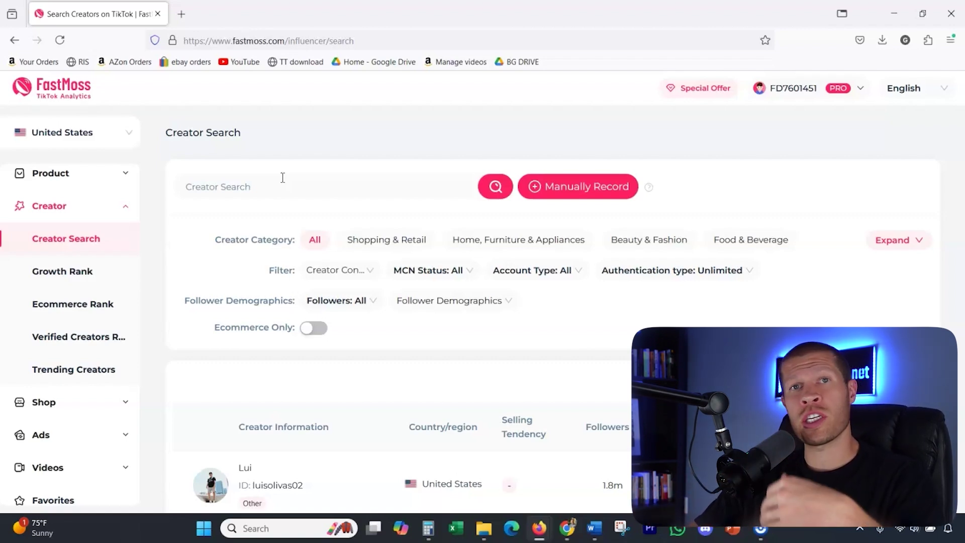
left_click(282, 187)
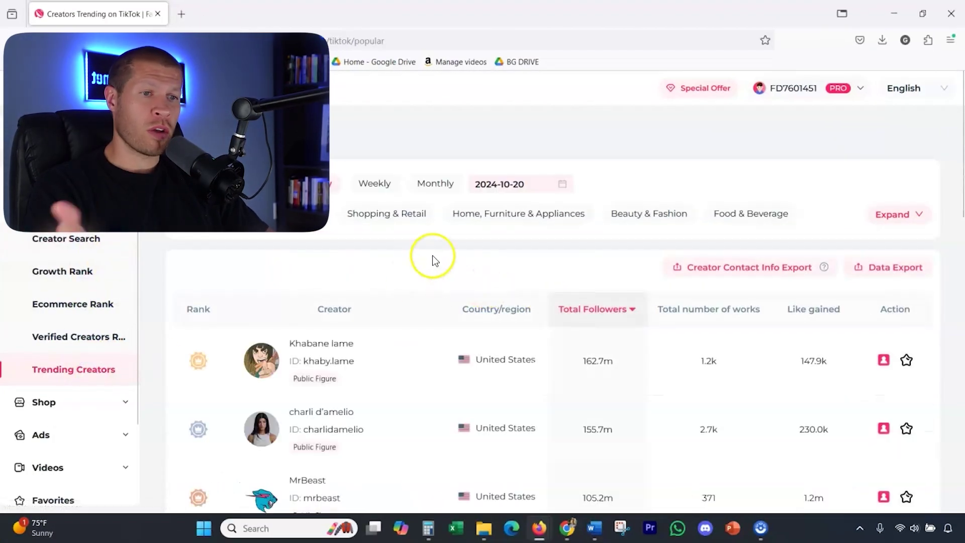
Expand the full creator category list, then collapse it back to one row
scroll(435, 267, "down", 2)
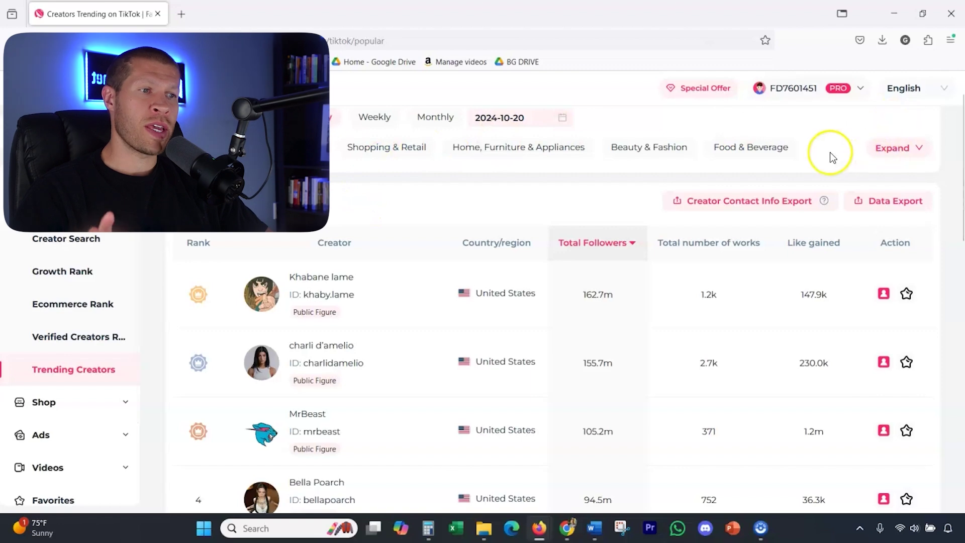
left_click(920, 149)
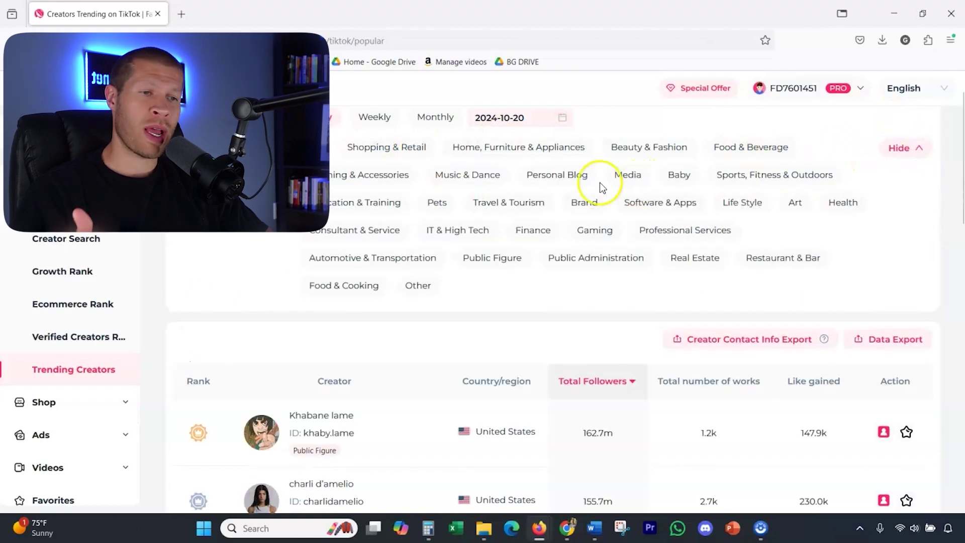
left_click(912, 148)
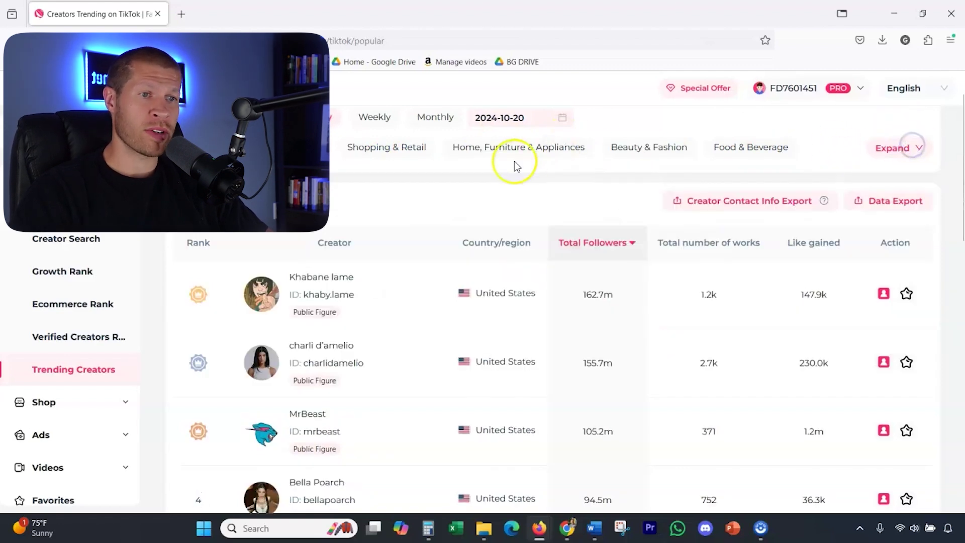
Look at an earlier October date, then dismiss the calendar, keeping the 2024-10-20 ranking
left_click(538, 183)
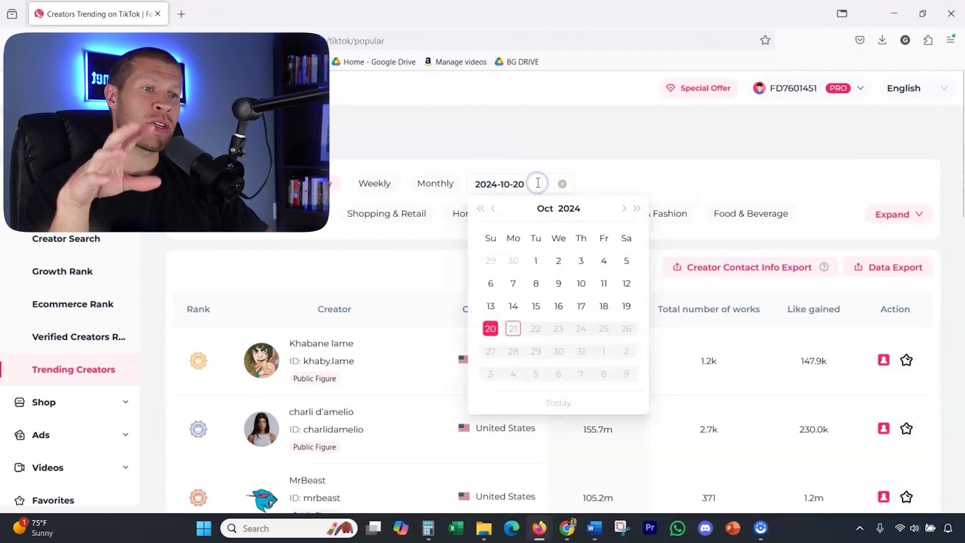
left_click(538, 263)
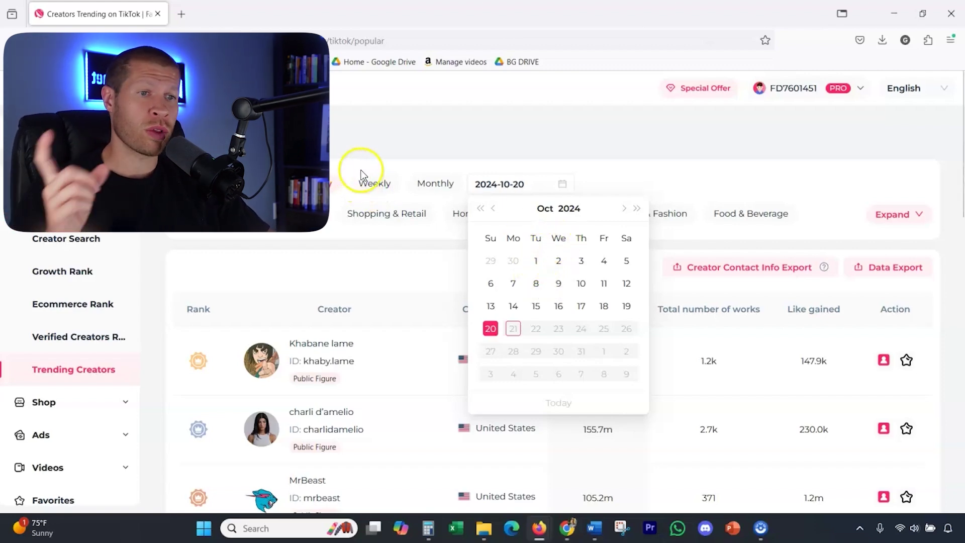
left_click(378, 193)
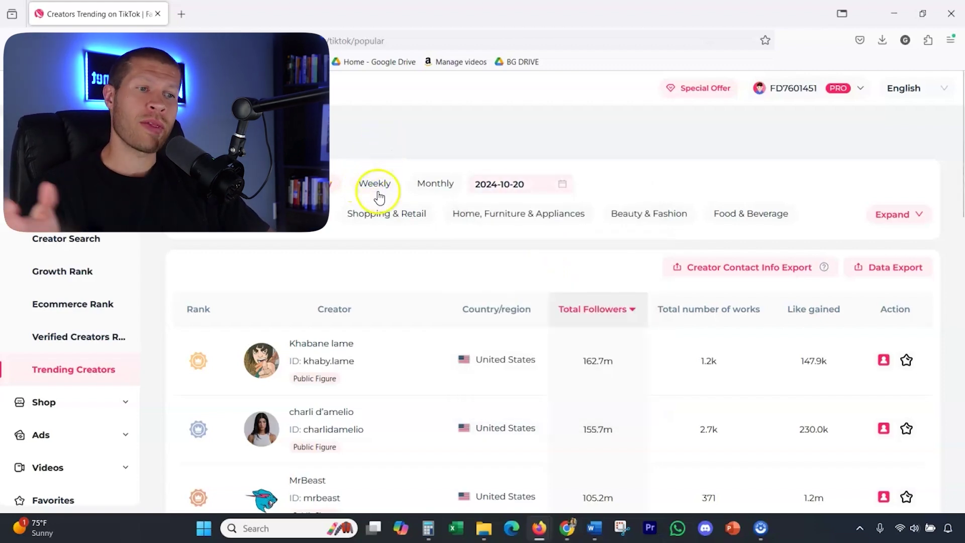
scroll(588, 322, "down", 2)
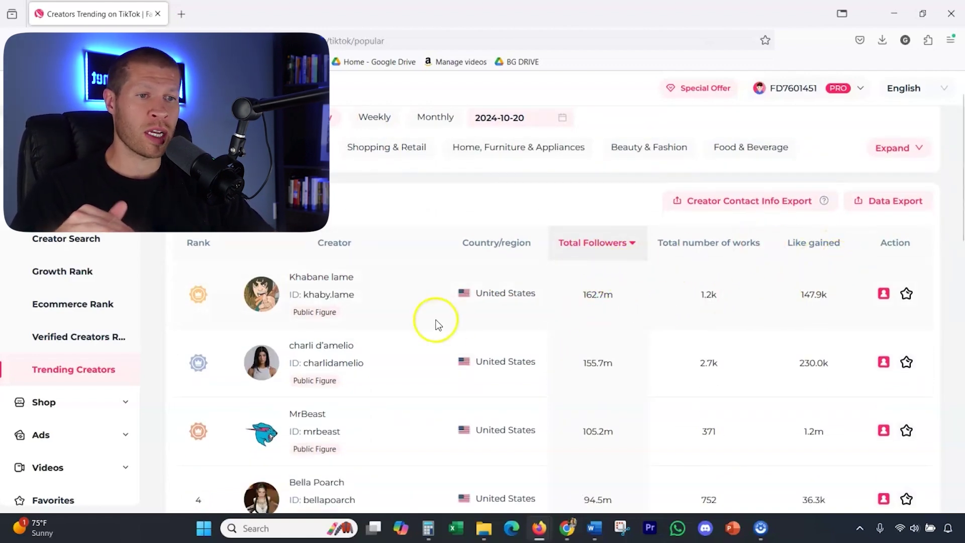
scroll(371, 267, "up", 2)
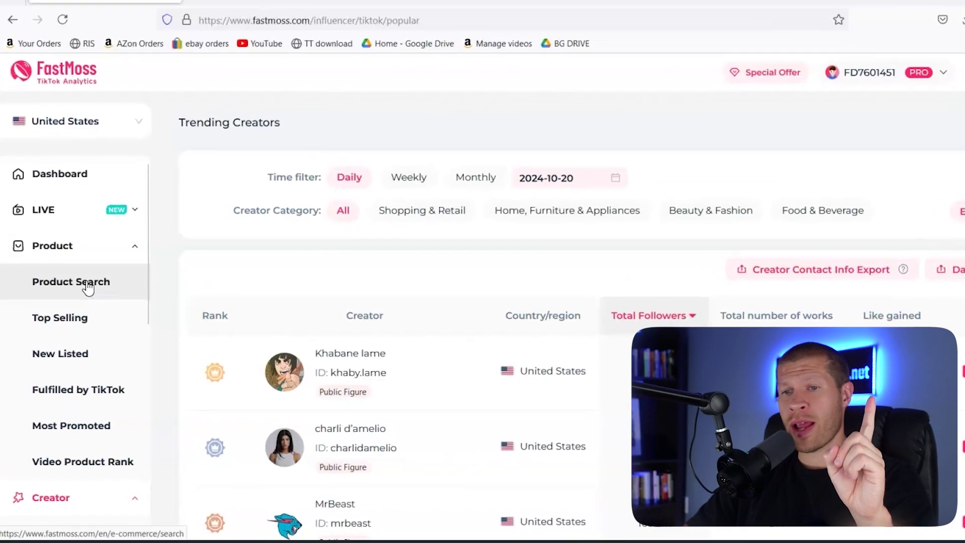
Show Top Selling products for Pet Supplies only, with Freezball ranked first
left_click(94, 290)
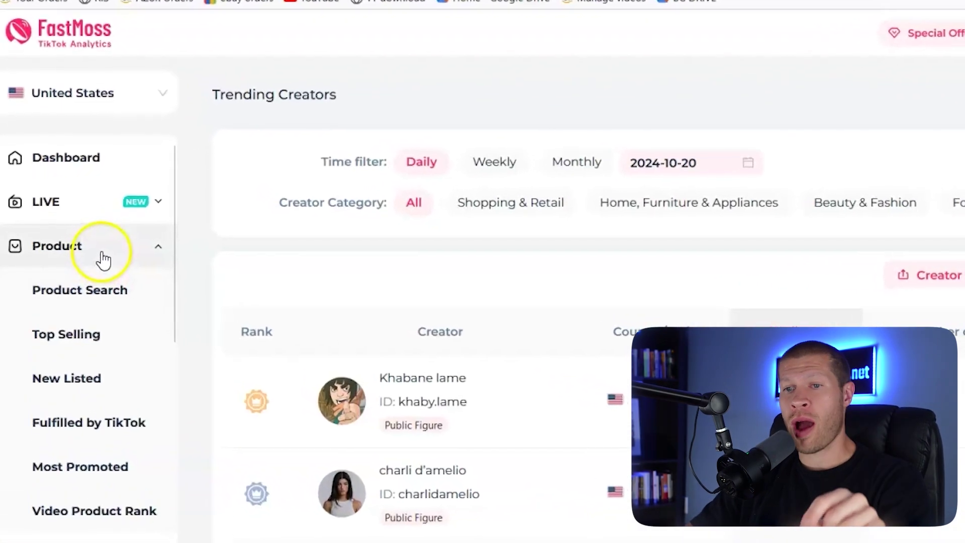
left_click(88, 332)
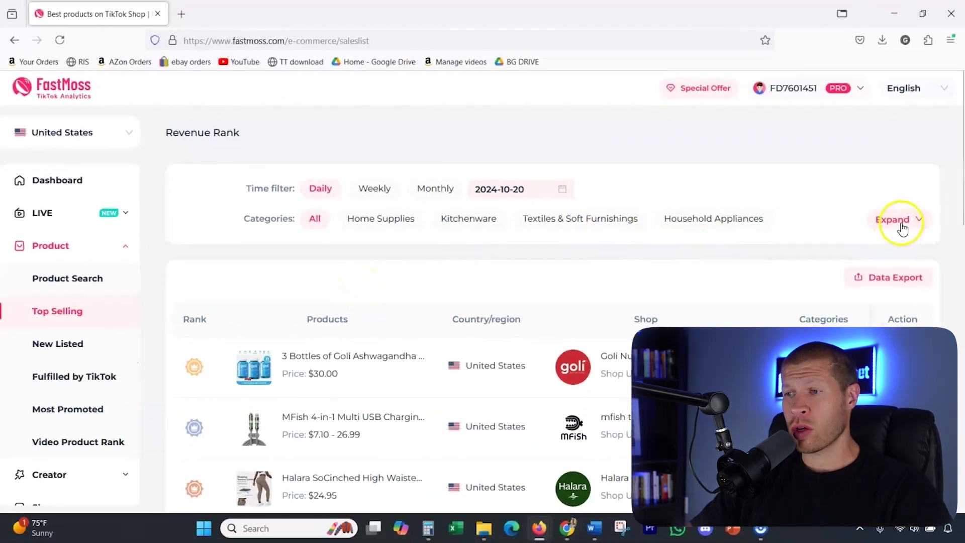
left_click(900, 221)
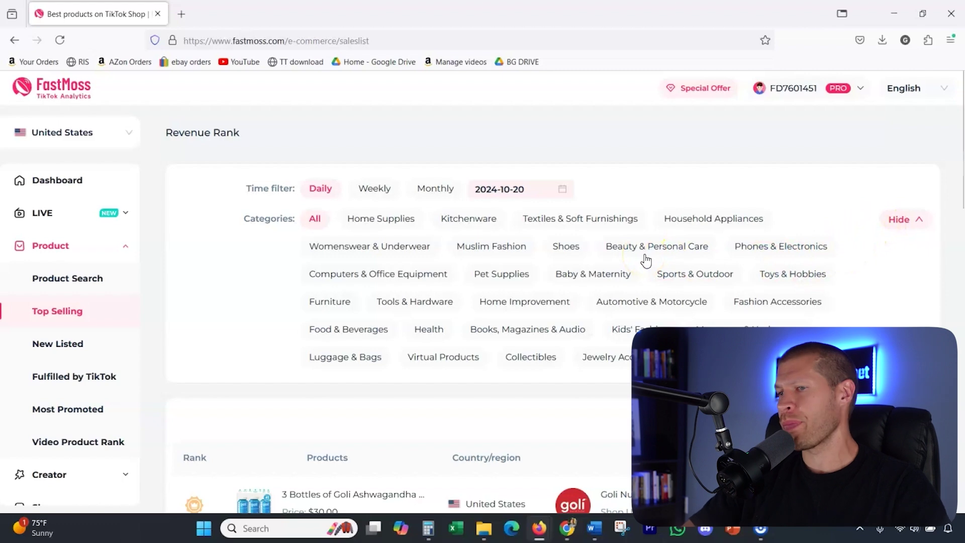
left_click(500, 276)
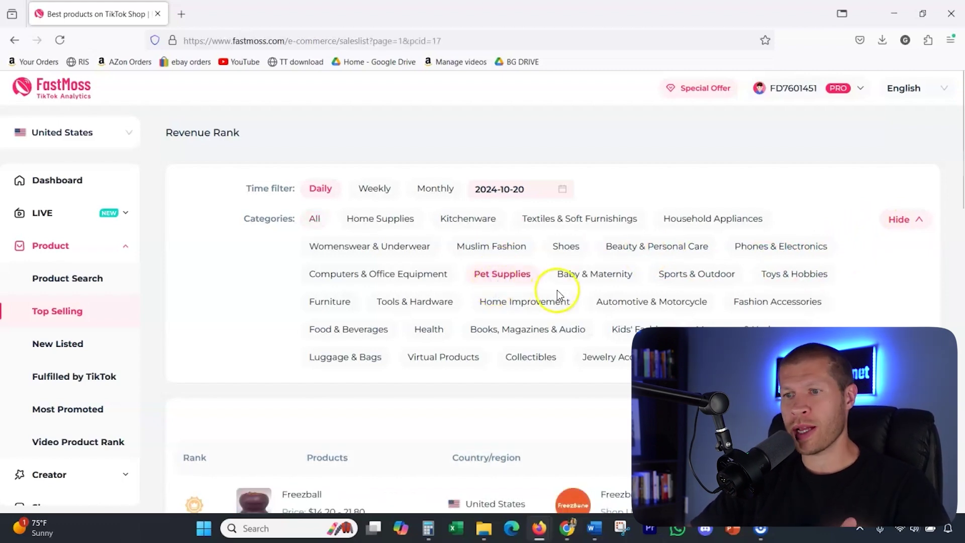
scroll(577, 294, "down", 3)
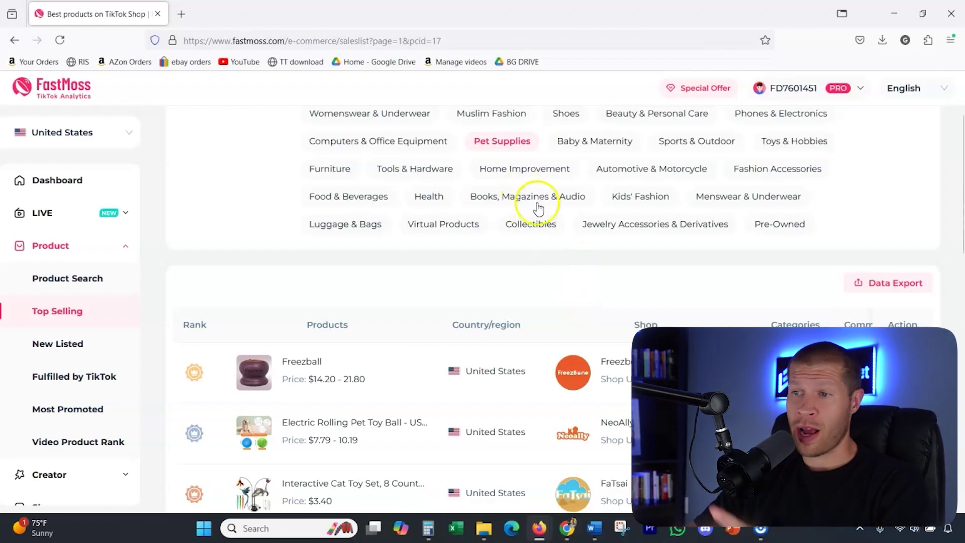
scroll(541, 213, "down", 2)
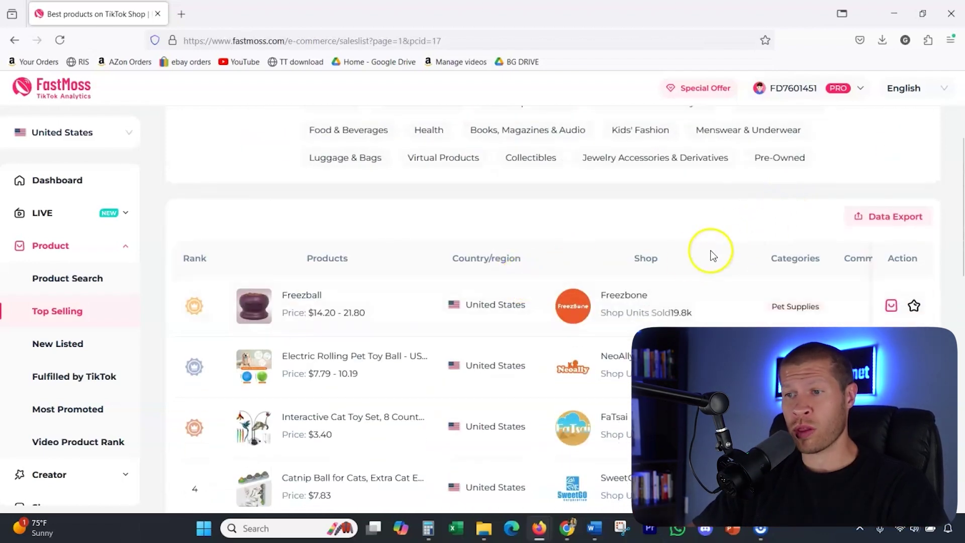
mouse_move(573, 303)
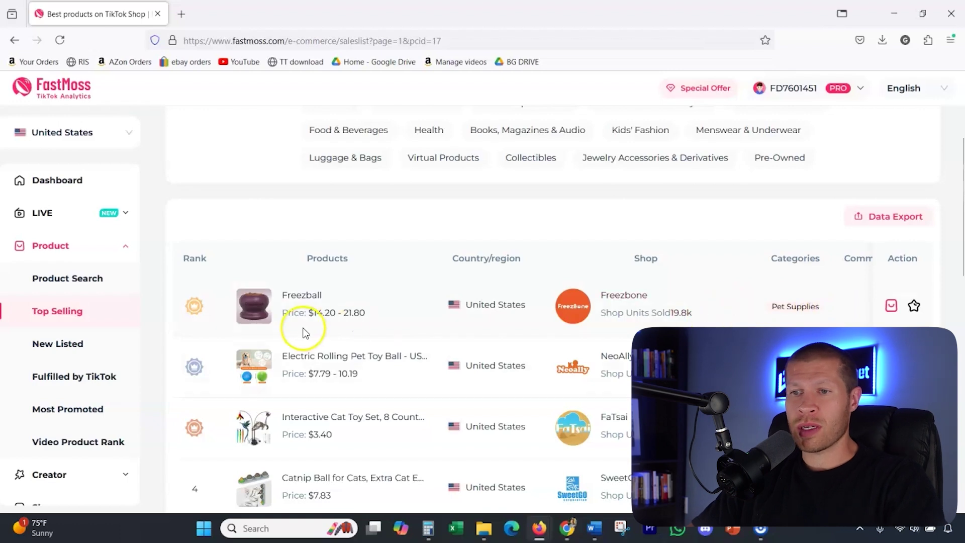
Glance at Freezball's detail page, then rank Pet Supplies by weekly sales
left_click(302, 304)
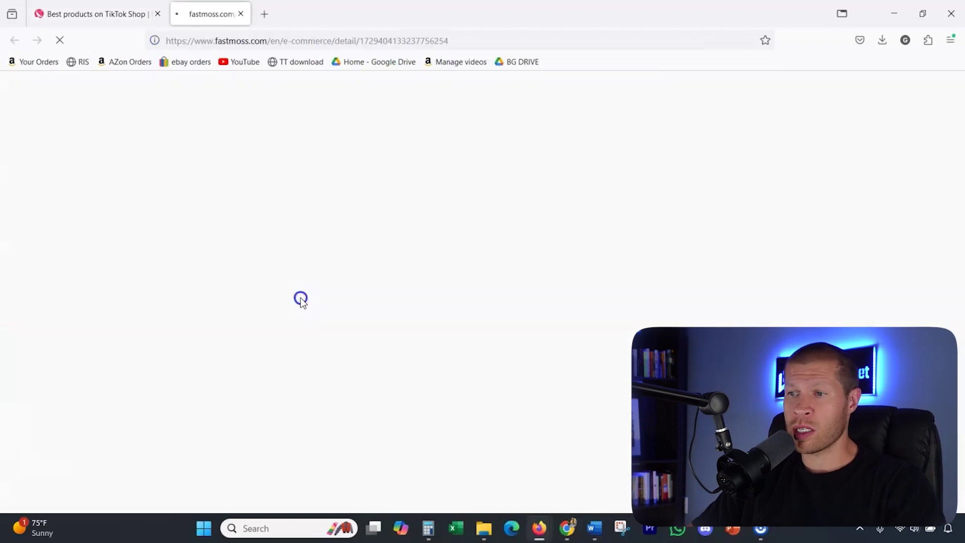
key("ctrl+shift+Tab")
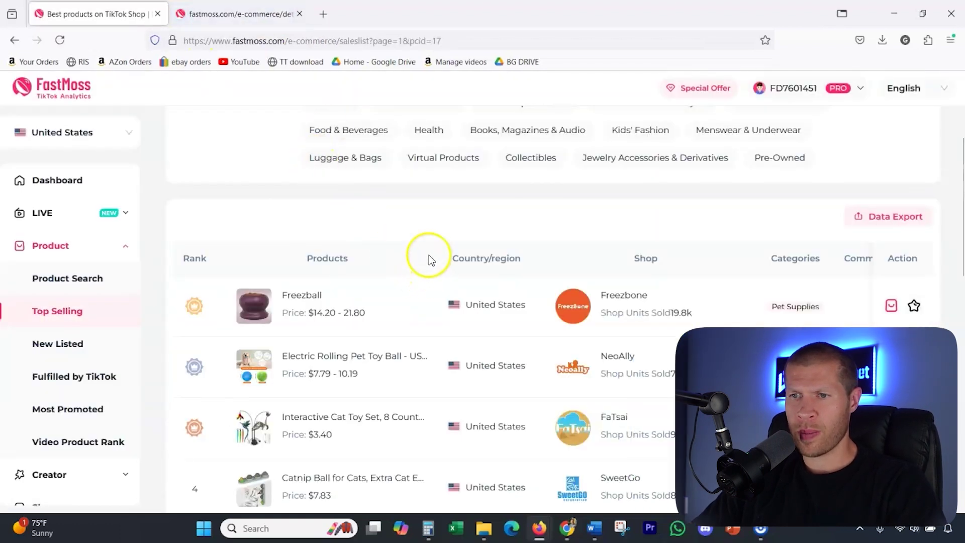
scroll(352, 211, "up", 4)
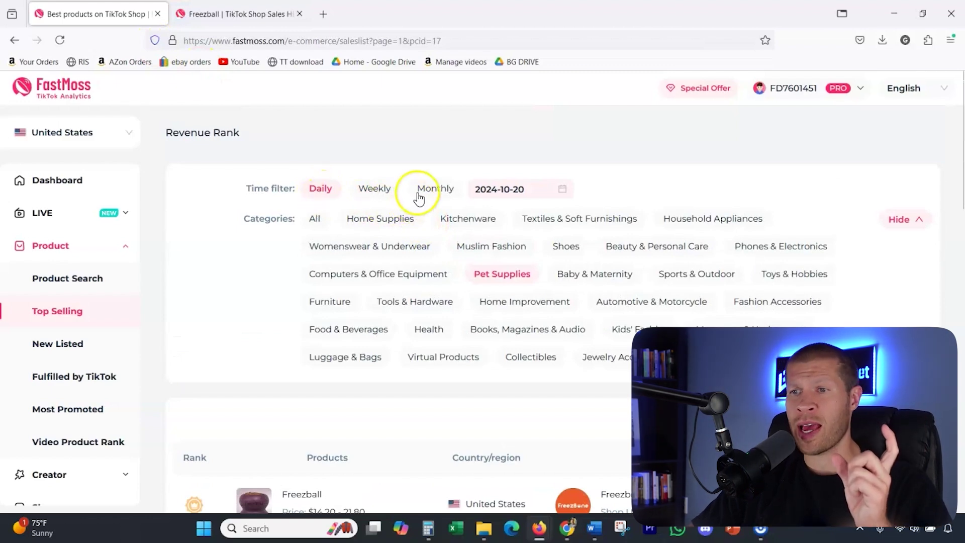
left_click(391, 193)
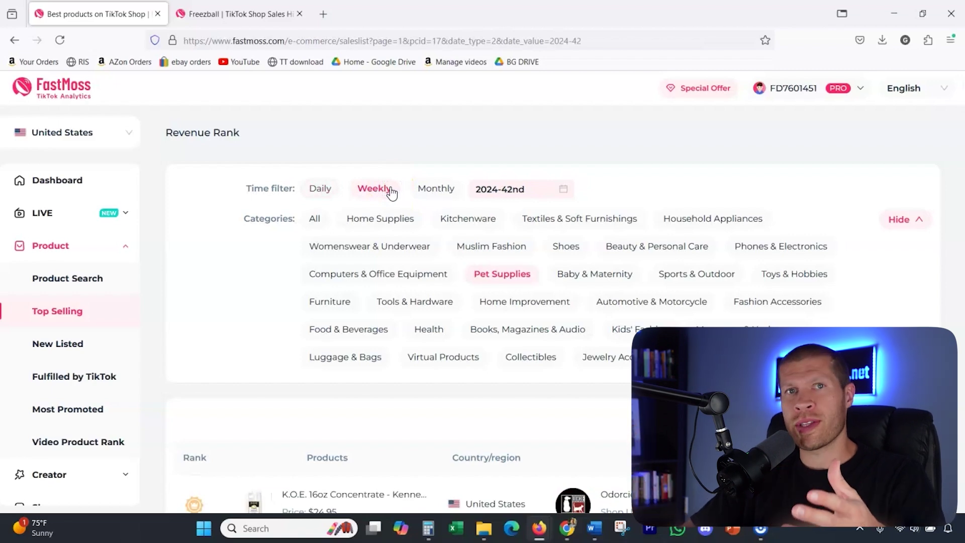
scroll(297, 274, "down", 4)
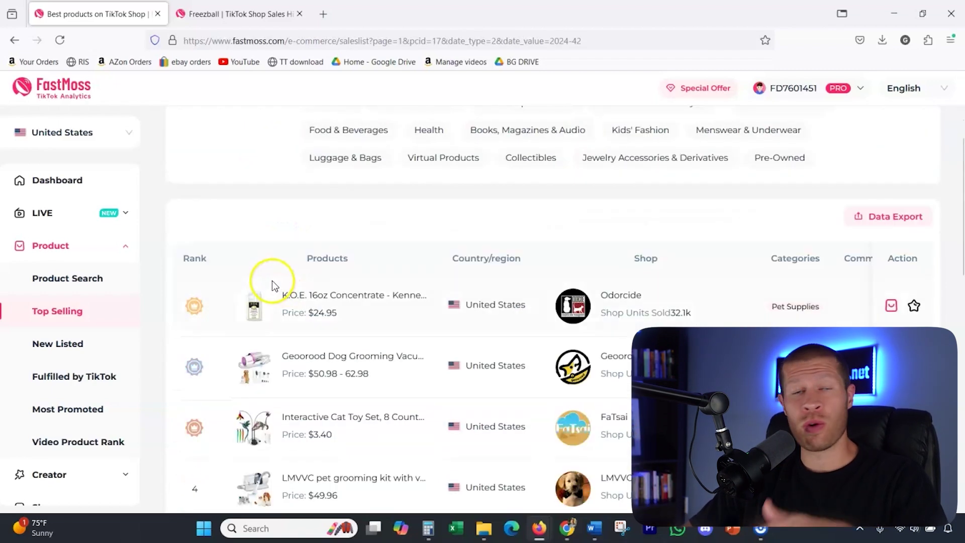
Close the Freezball tab and bring up the Geoorood Dog Grooming Vacuum's detail page
left_click(297, 18)
scroll(285, 257, "down", 3)
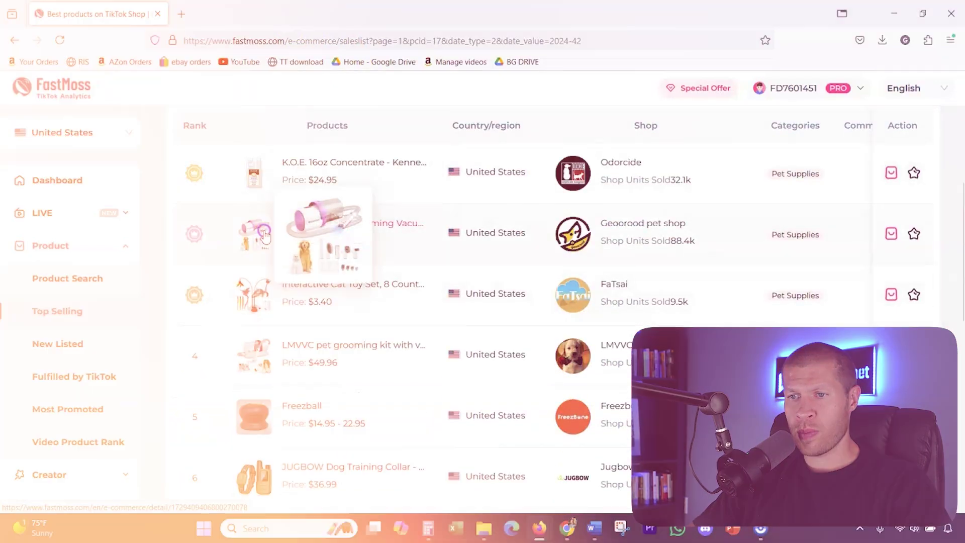
left_click(272, 233)
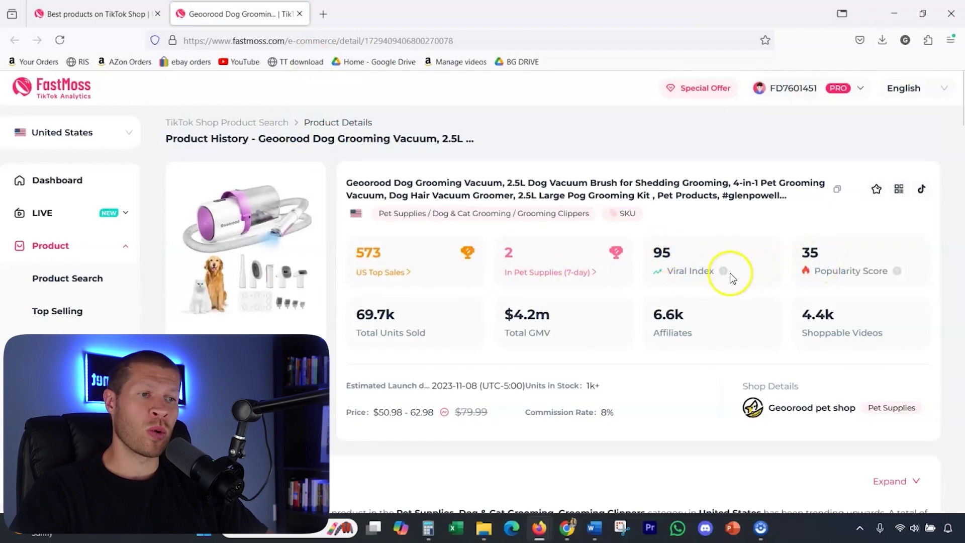
mouse_move(727, 278)
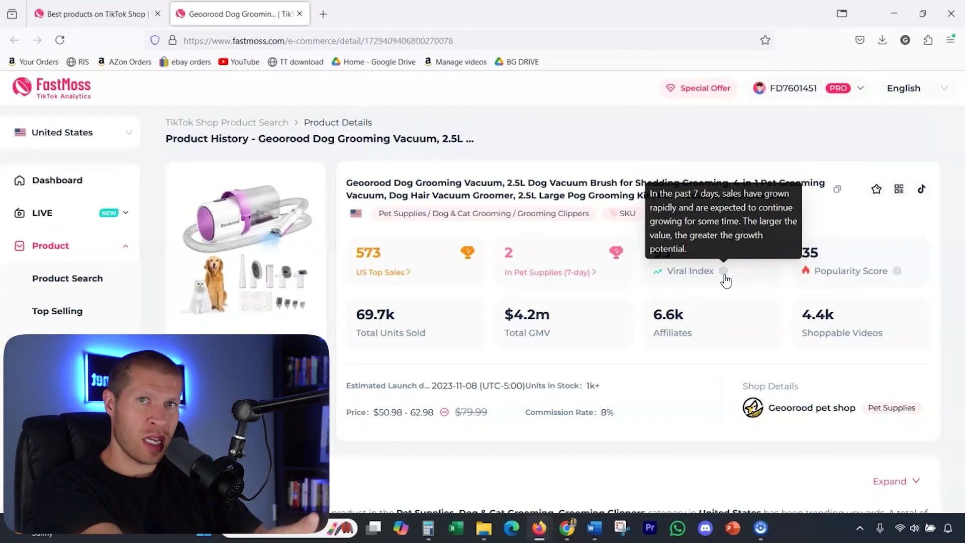
left_click(777, 264)
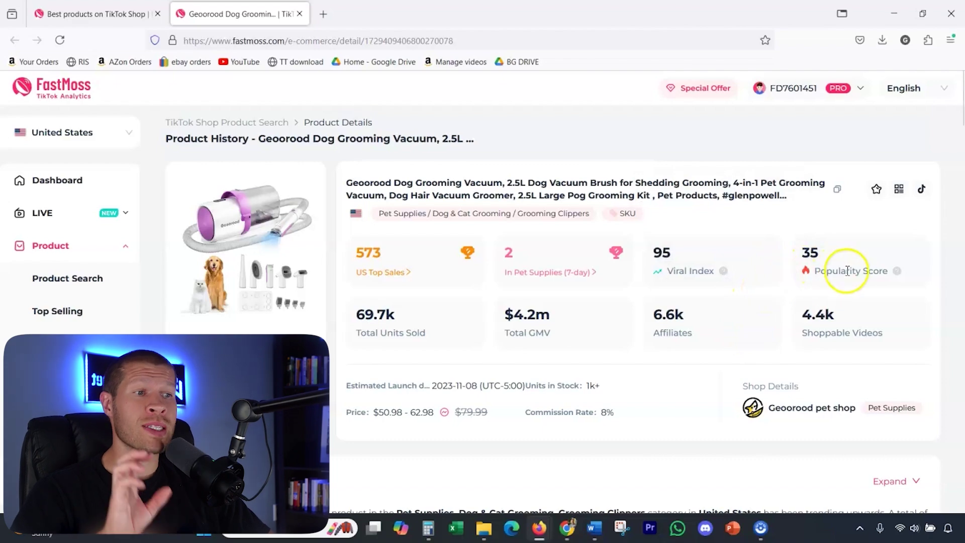
mouse_move(900, 277)
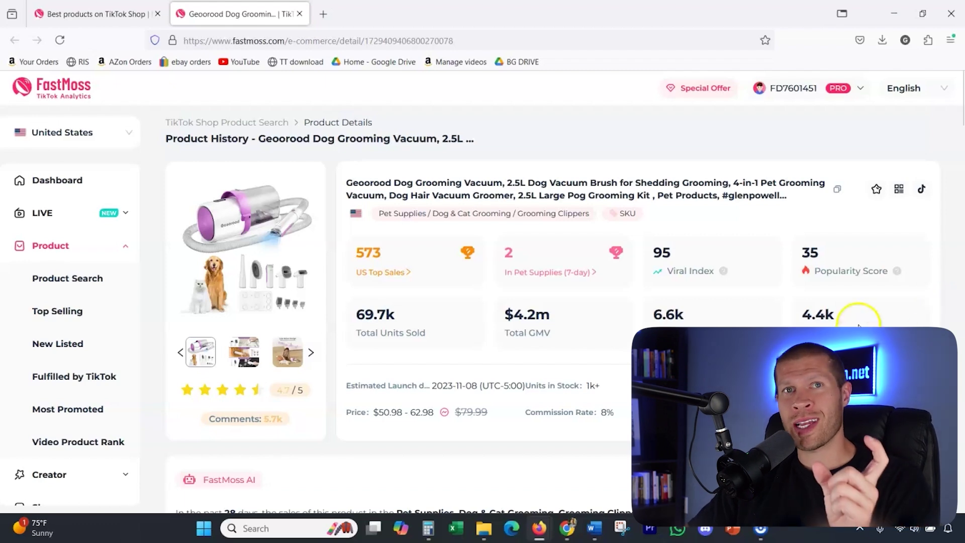
Scroll to the Overview section and highlight the 69.7k total units sold figure
scroll(859, 326, "down", 2)
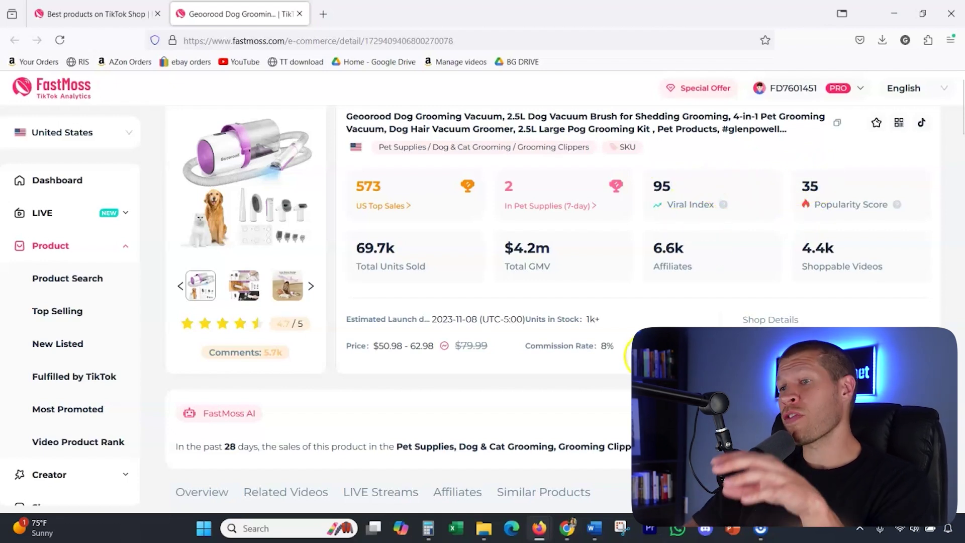
scroll(646, 216, "down", 2)
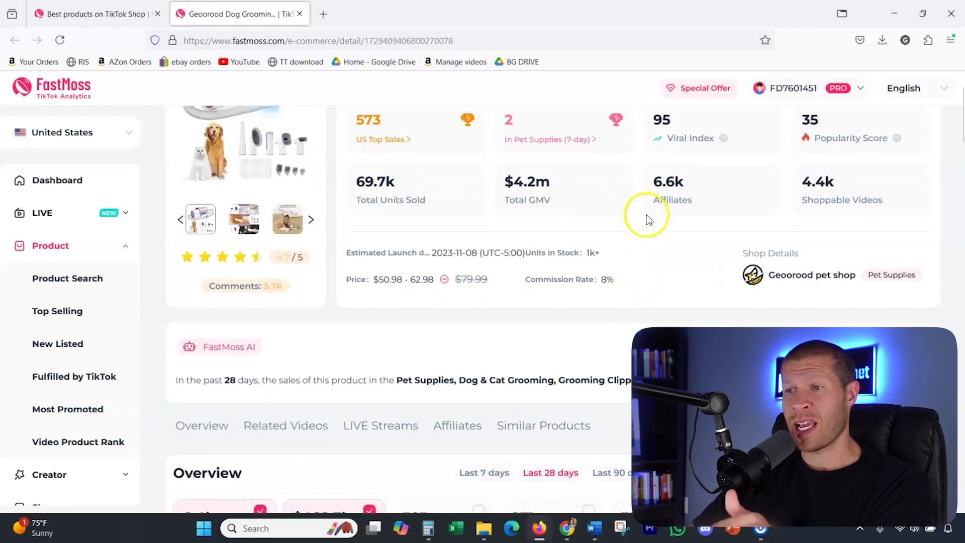
scroll(622, 216, "up", 2)
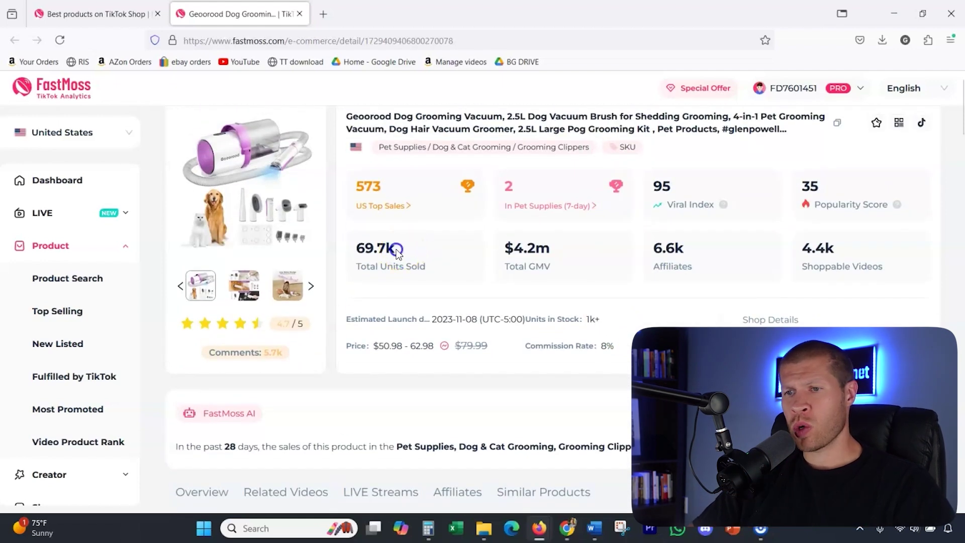
left_click_drag(397, 248, 349, 249)
scroll(513, 256, "down", 2)
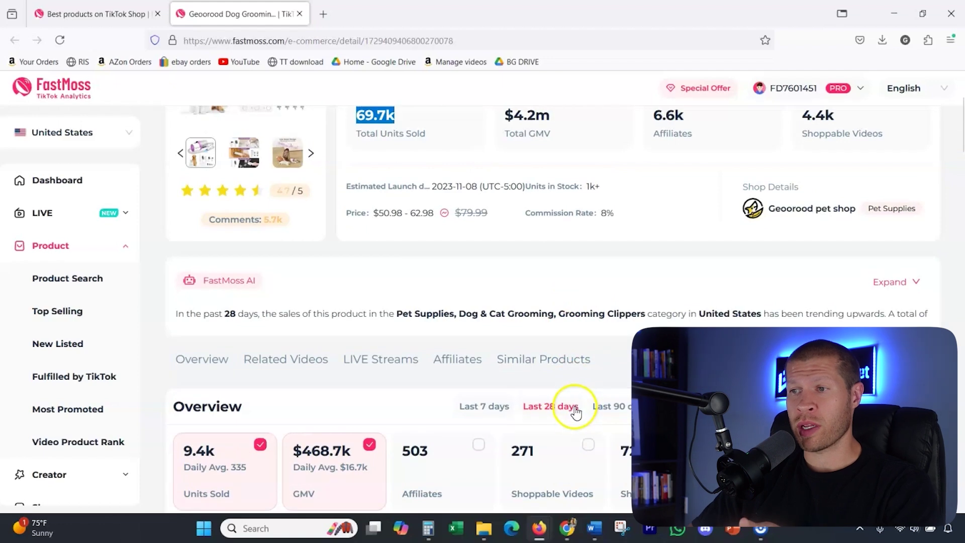
Switch the overview to the last 90 days and inspect chart figures around 2024-08-09
left_click(624, 407)
scroll(624, 410, "down", 2)
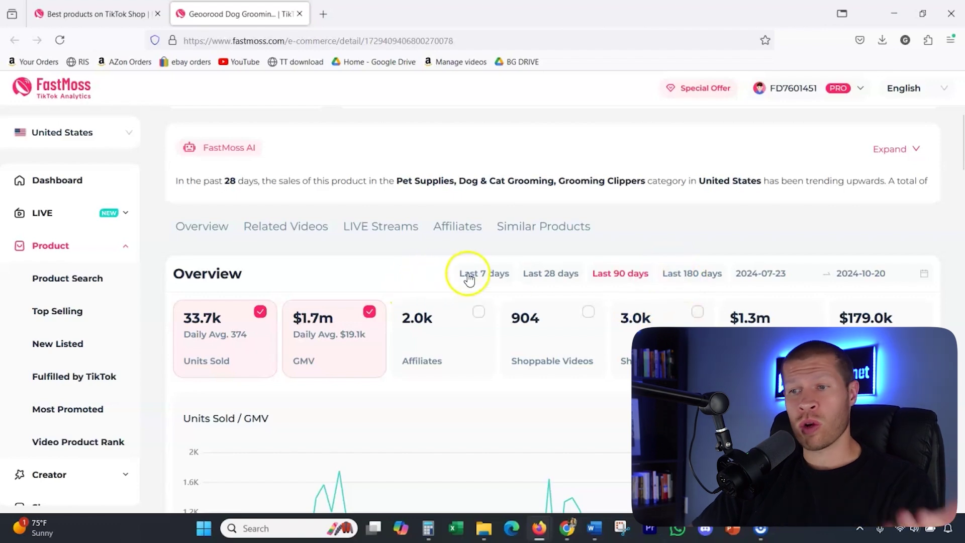
scroll(473, 276, "up", 4)
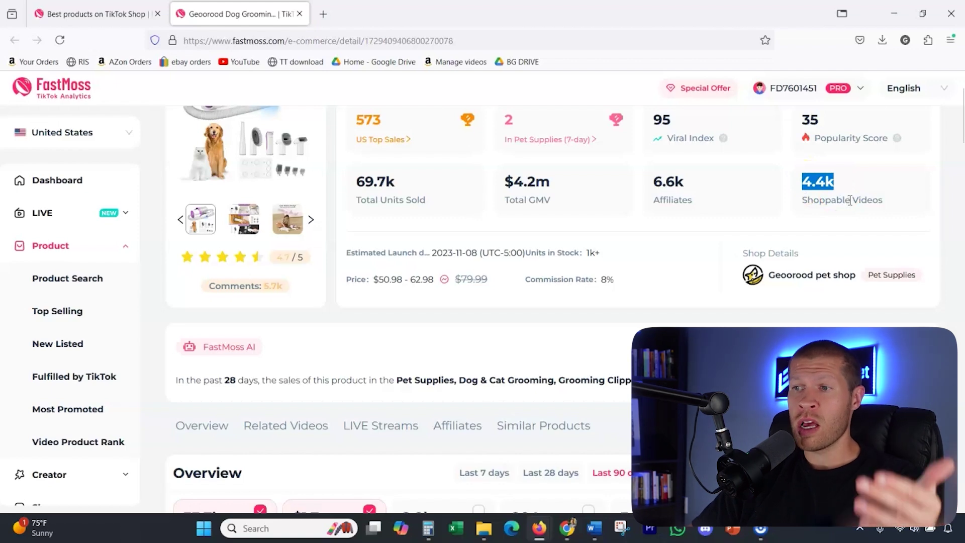
scroll(748, 233, "down", 5)
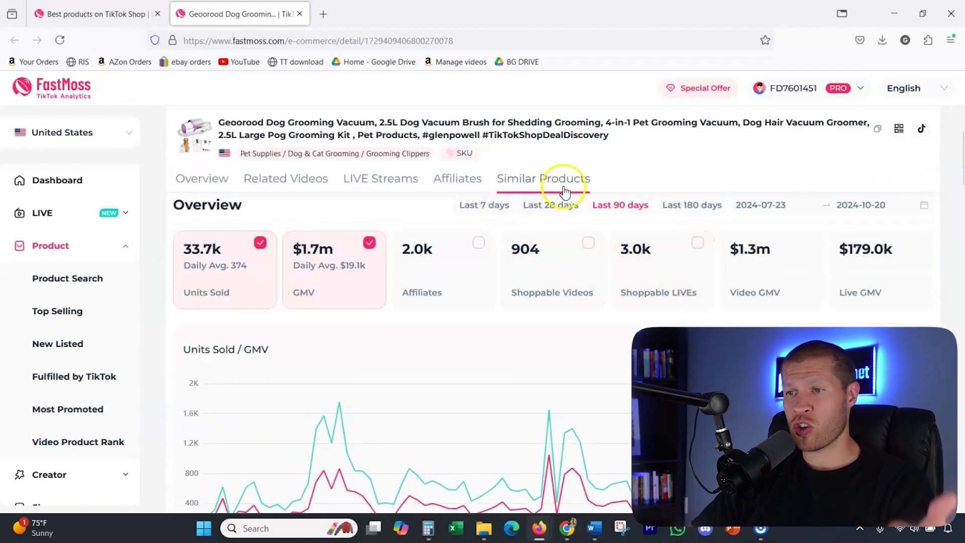
scroll(625, 216, "down", 3)
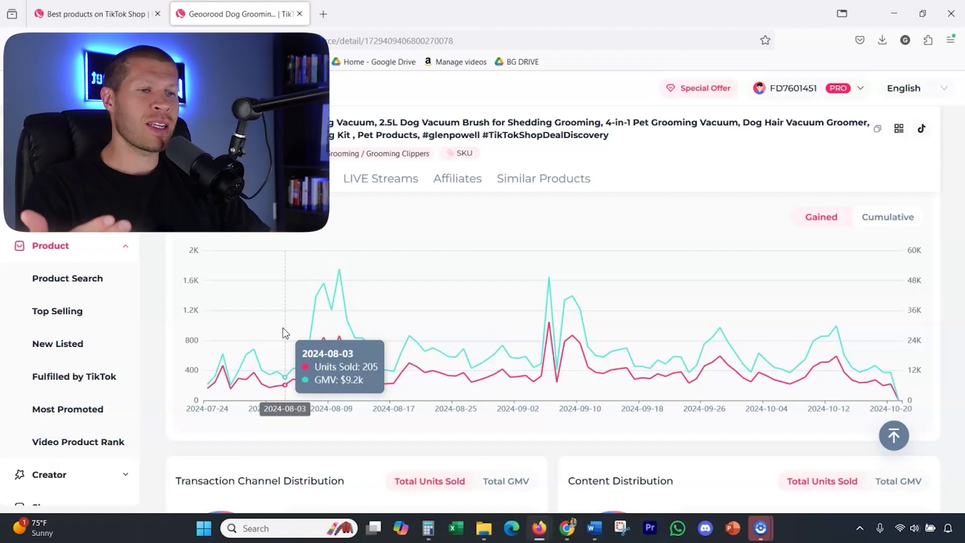
left_click(336, 258)
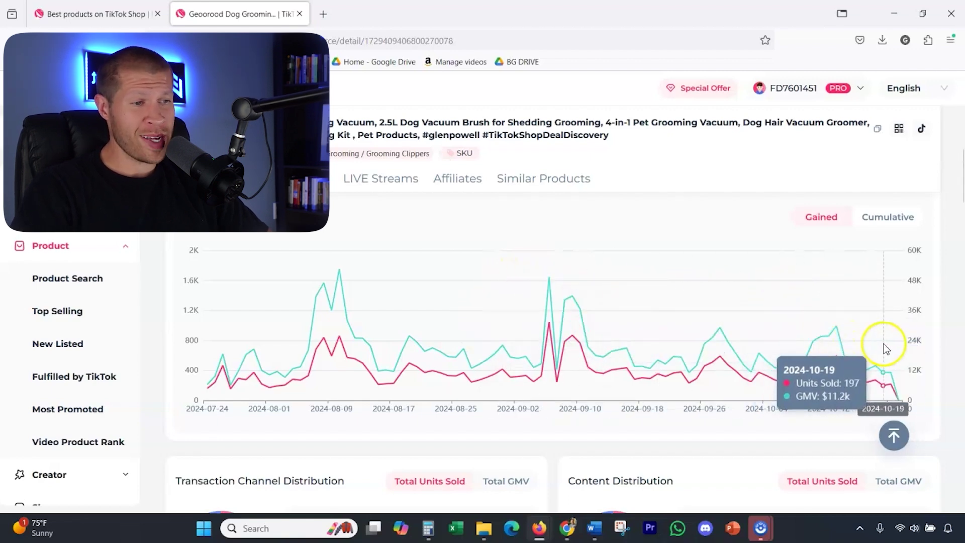
scroll(838, 315, "up", 3)
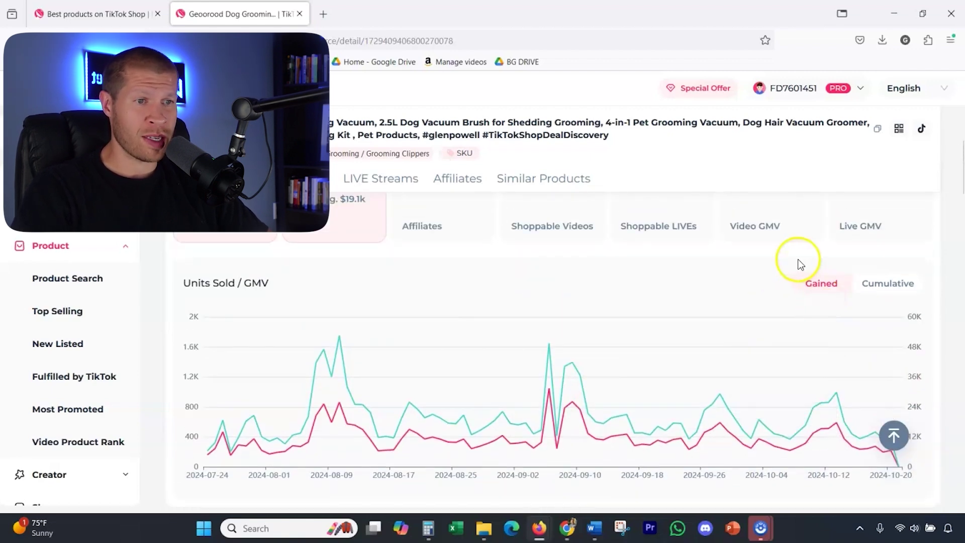
Compare the overview figures for the last 28 days and the last 7 days
left_click(541, 206)
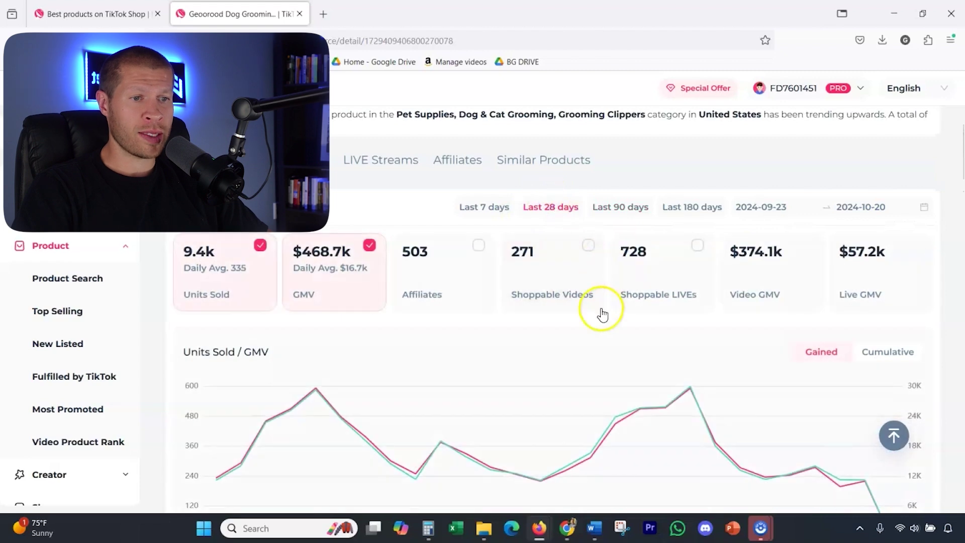
scroll(603, 312, "down", 2)
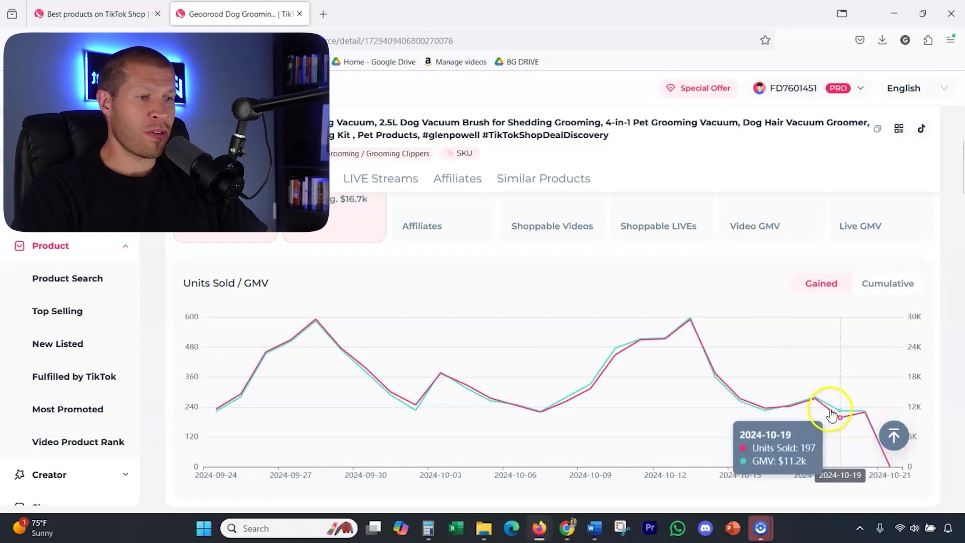
scroll(455, 249, "up", 2)
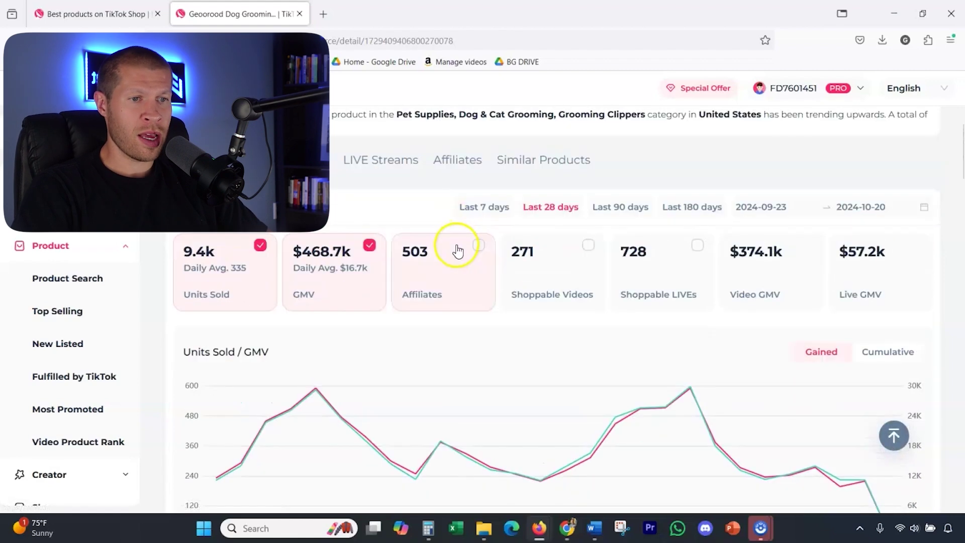
left_click(494, 213)
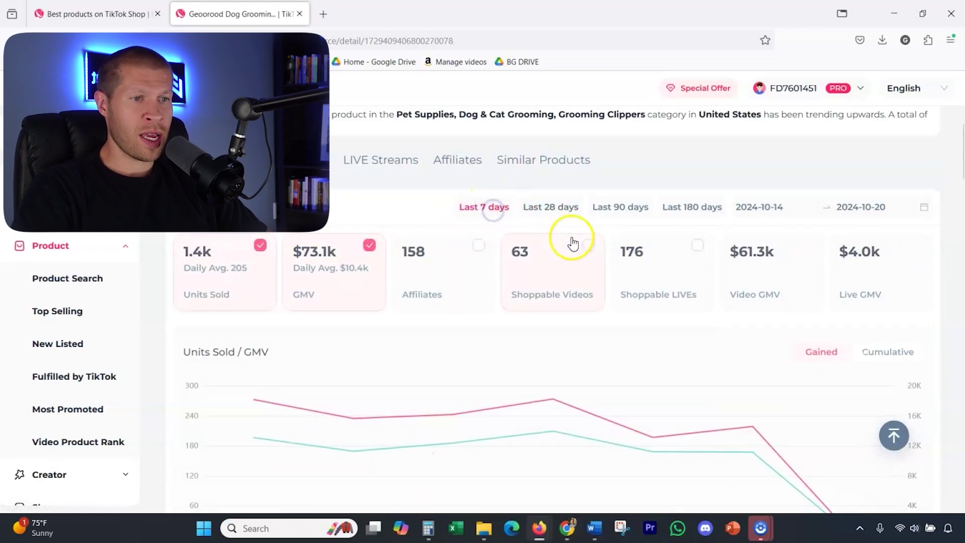
scroll(556, 302, "down", 4)
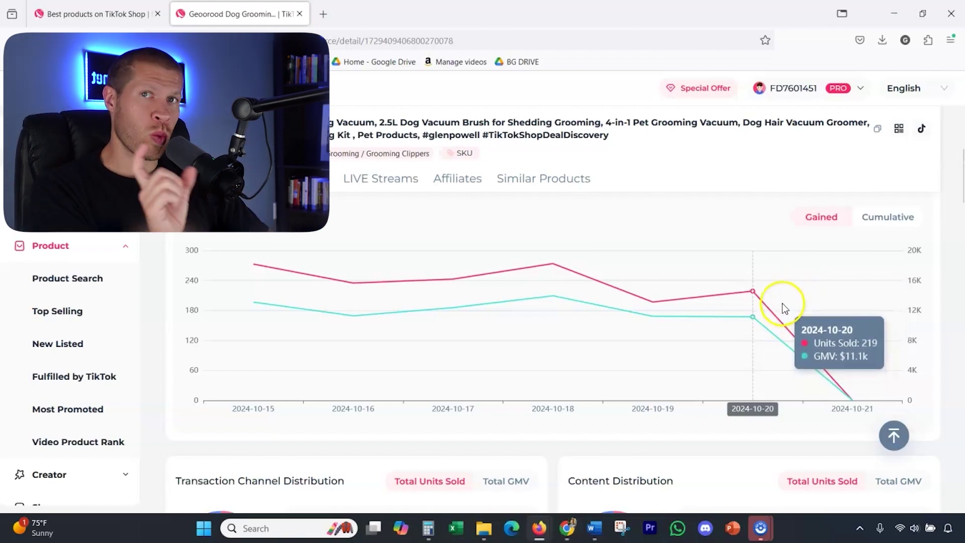
scroll(729, 335, "up", 3)
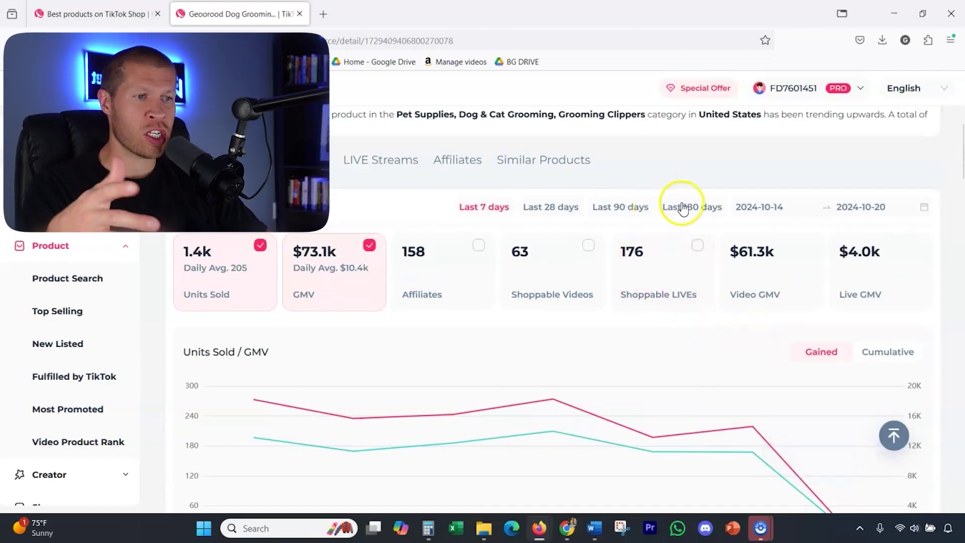
Return to the last 90 days and chart affiliates in place of units sold
left_click(623, 207)
scroll(639, 261, "down", 3)
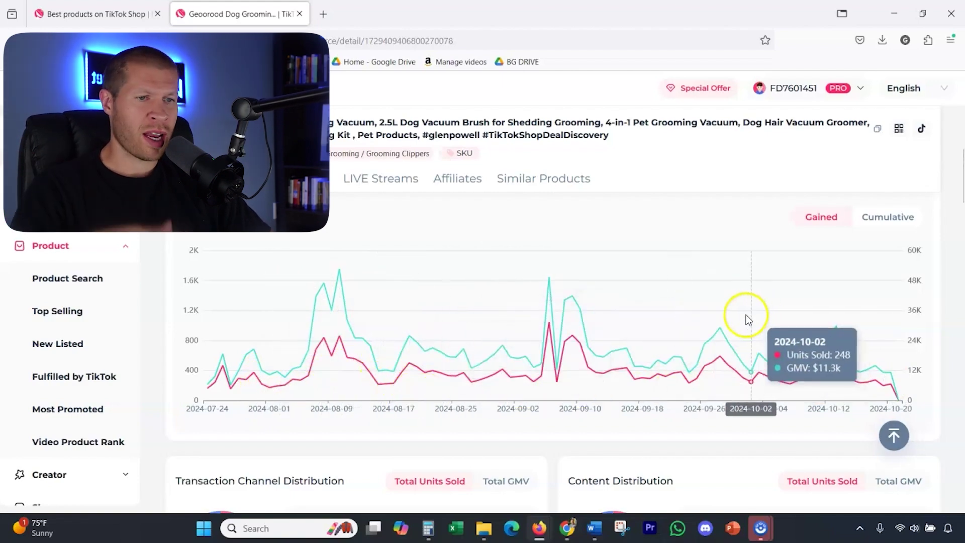
scroll(644, 297, "up", 3)
left_click(443, 280)
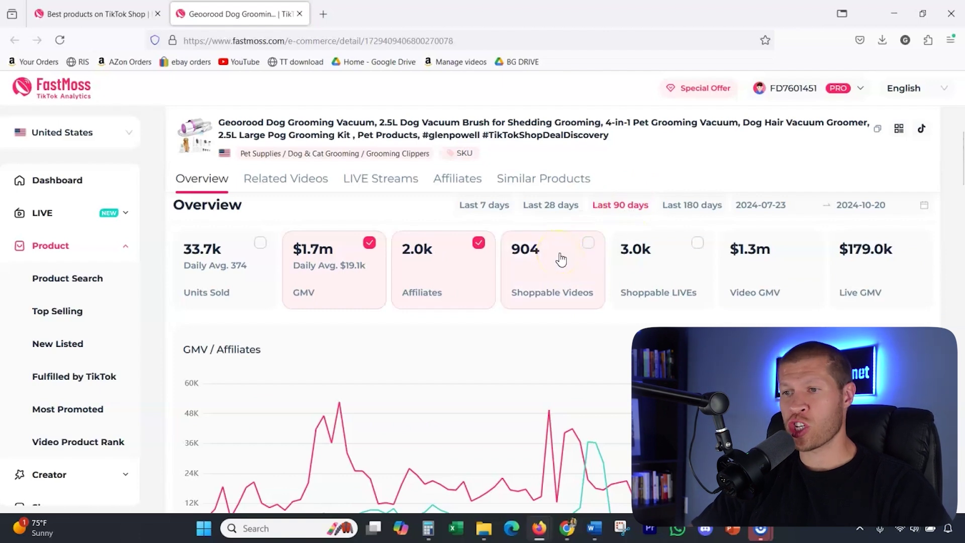
List the vacuum's affiliate creators, led by one with 5.3k units sold and $305.4k GMV
scroll(583, 246, "up", 2)
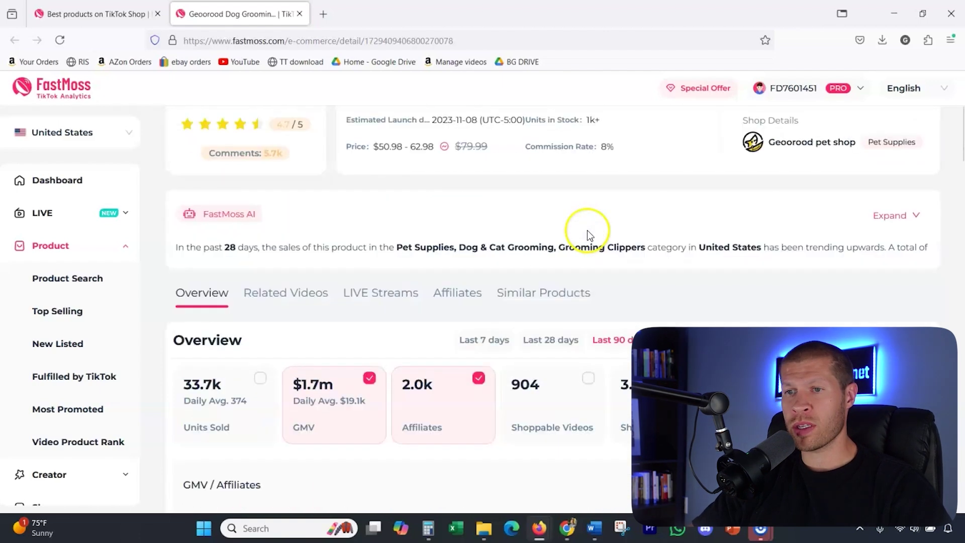
left_click(378, 291)
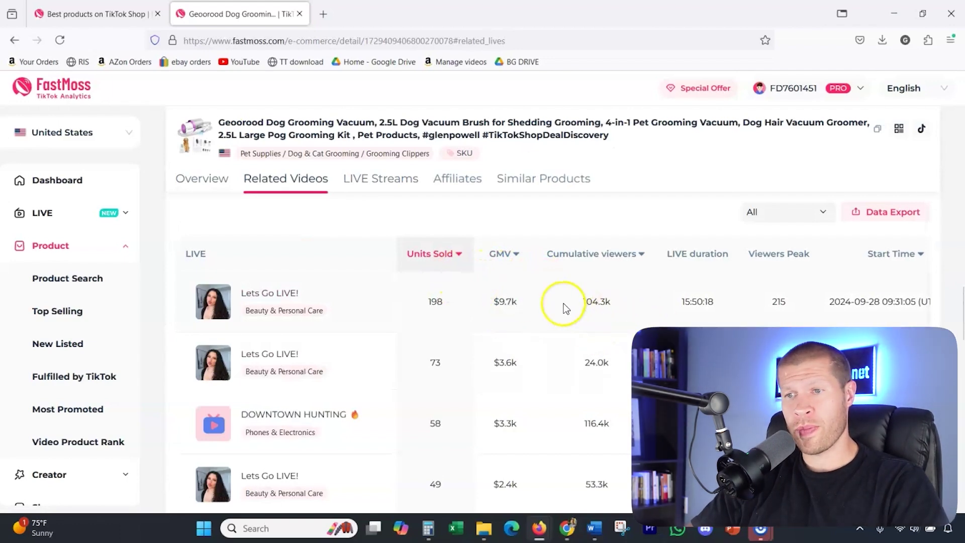
left_click(458, 180)
scroll(498, 267, "down", 3)
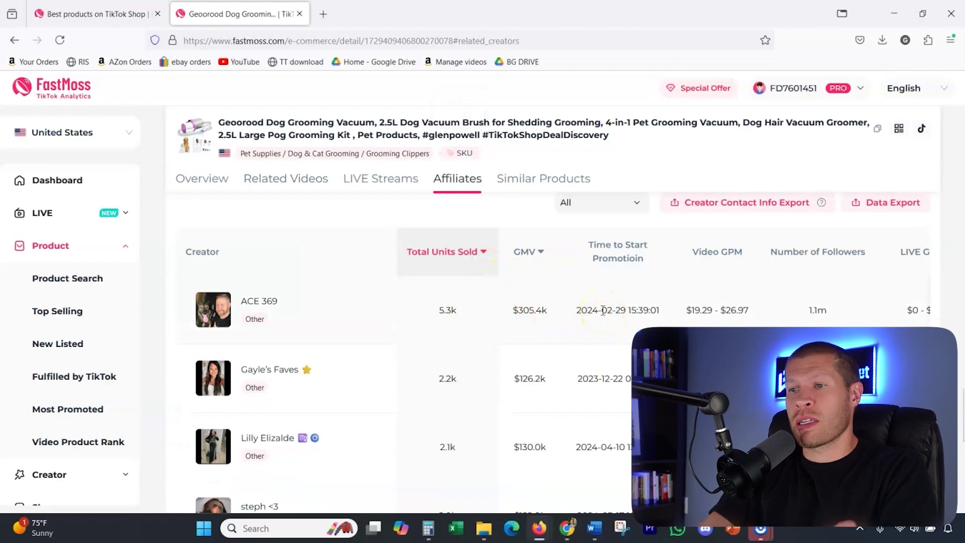
scroll(388, 378, "up", 3)
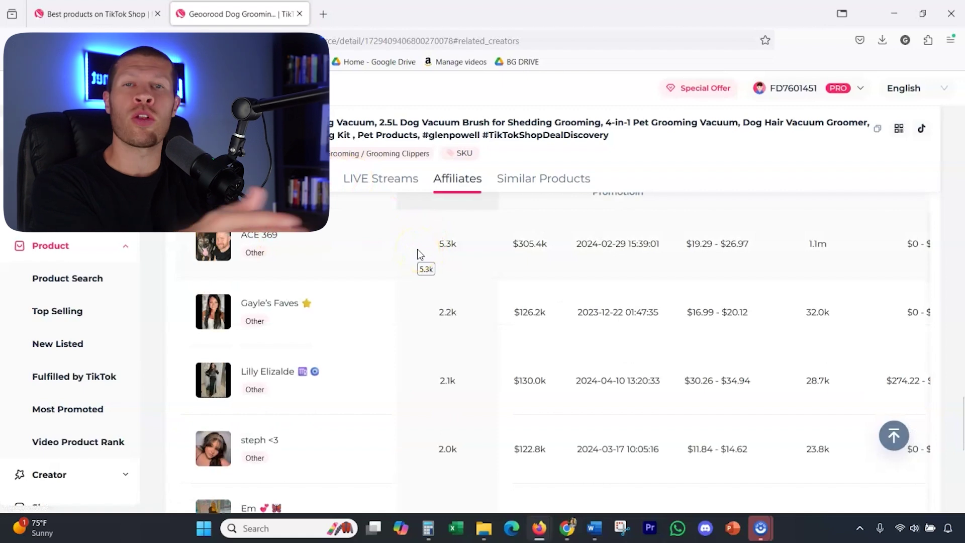
scroll(345, 277, "up", 1)
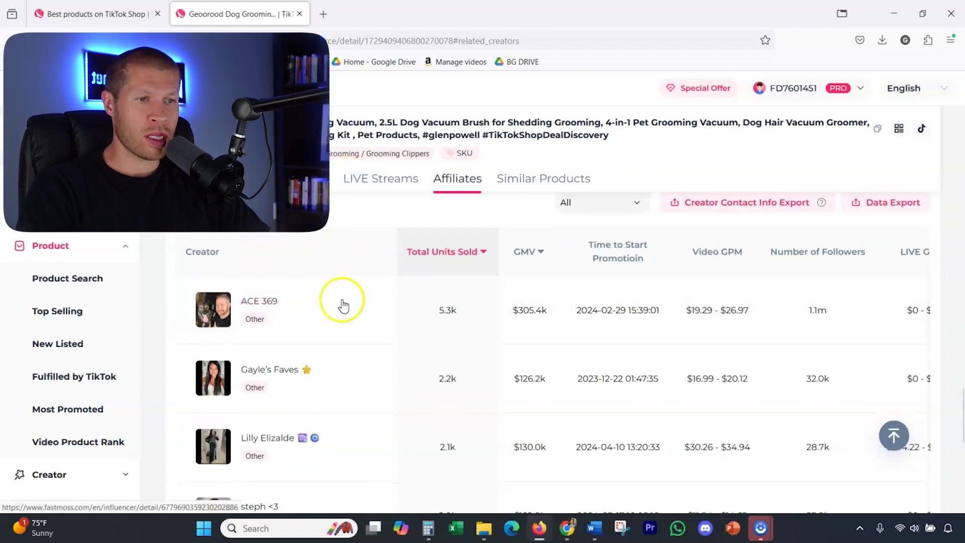
left_click_drag(436, 311, 458, 315)
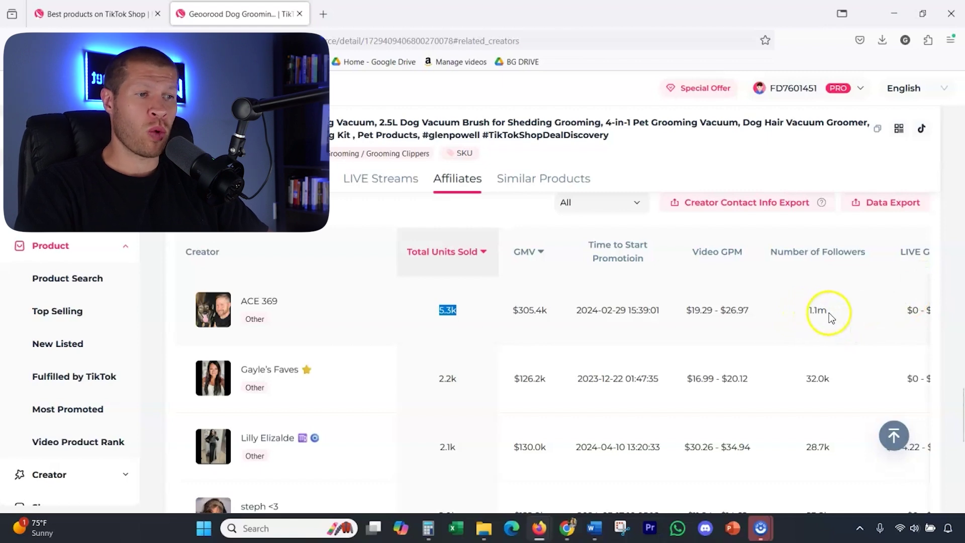
scroll(833, 315, "down", 2)
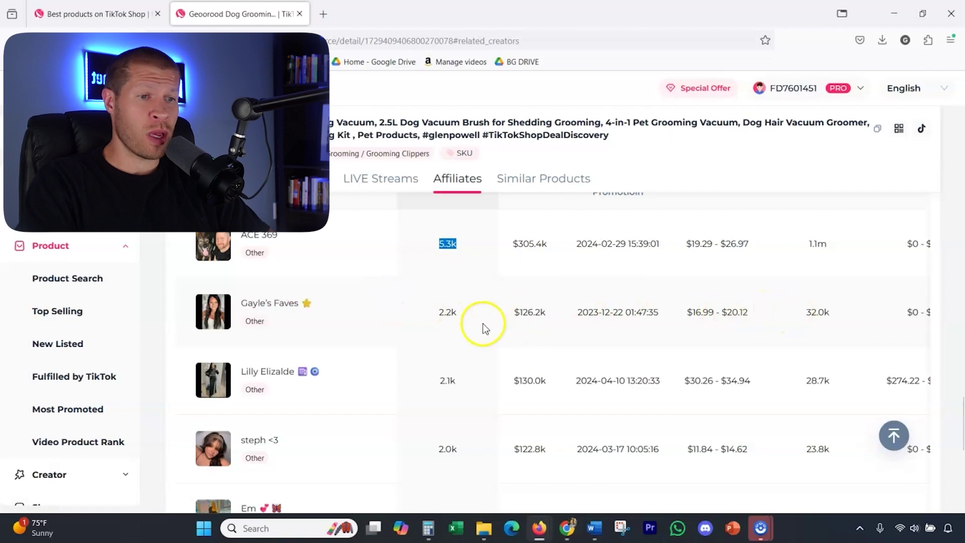
left_click_drag(430, 313, 874, 430)
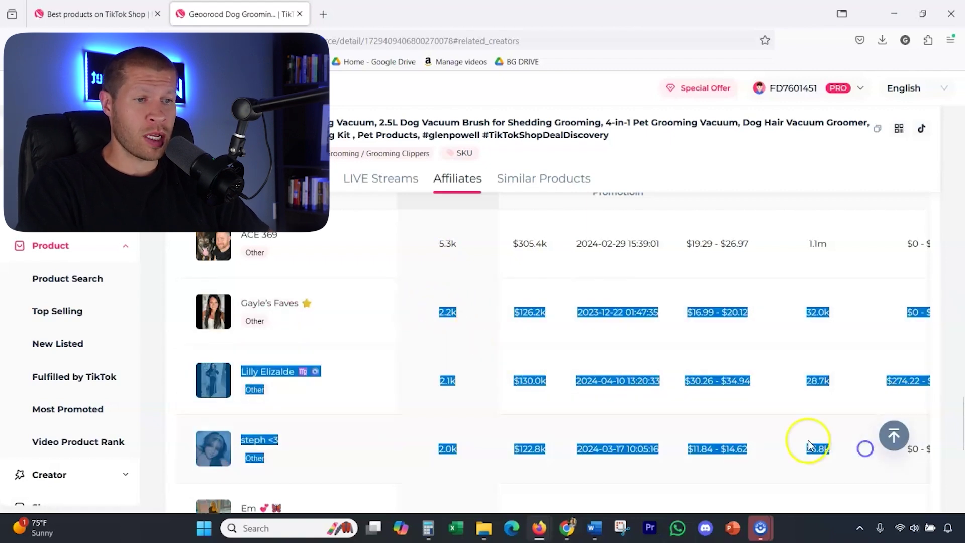
scroll(809, 445, "down", 3)
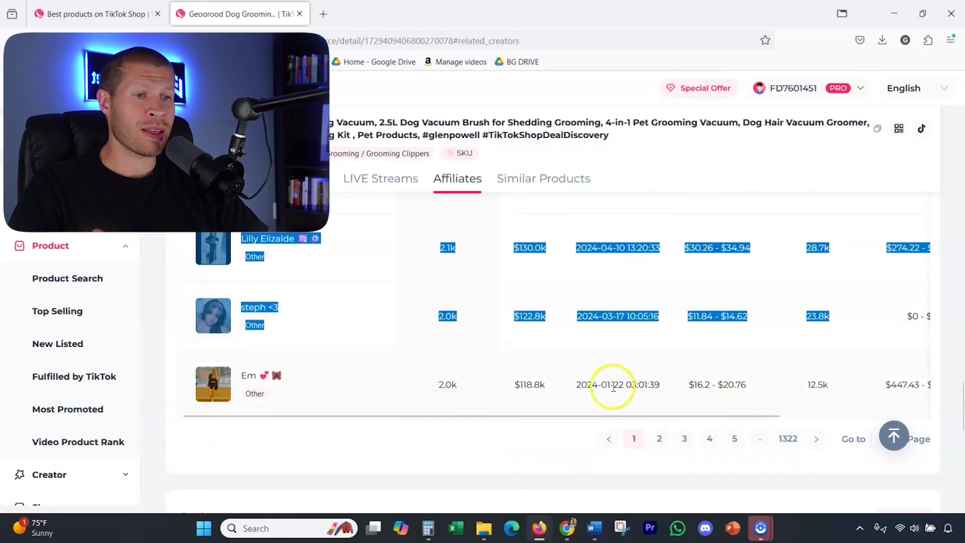
scroll(614, 387, "up", 1)
left_click(852, 427)
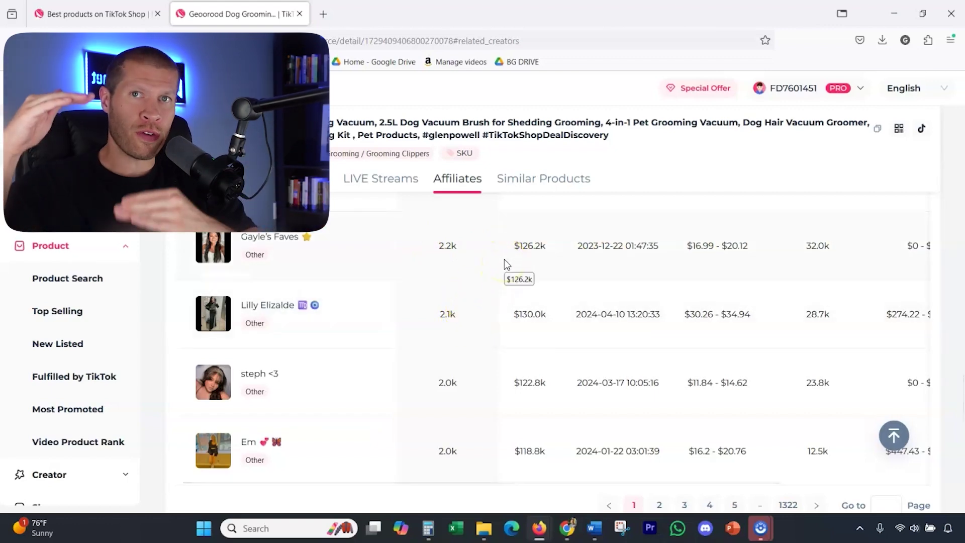
scroll(372, 282, "up", 1)
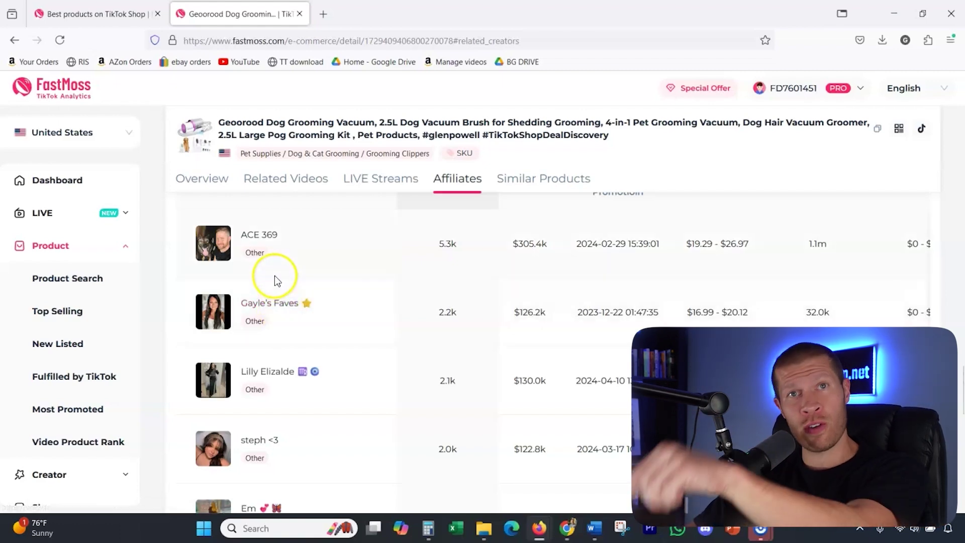
scroll(512, 235, "up", 8)
scroll(512, 235, "up", 10)
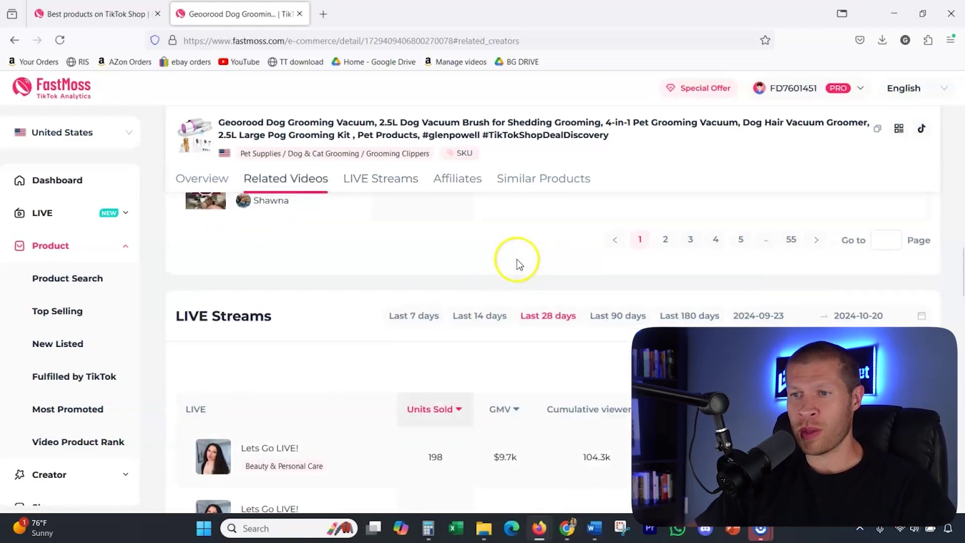
scroll(478, 264, "up", 10)
scroll(553, 319, "down", 3)
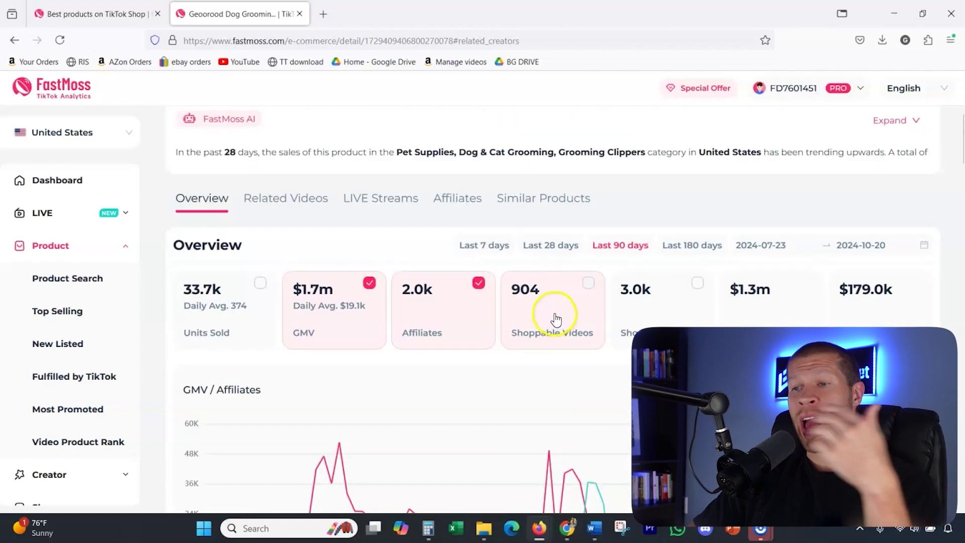
scroll(578, 324, "up", 6)
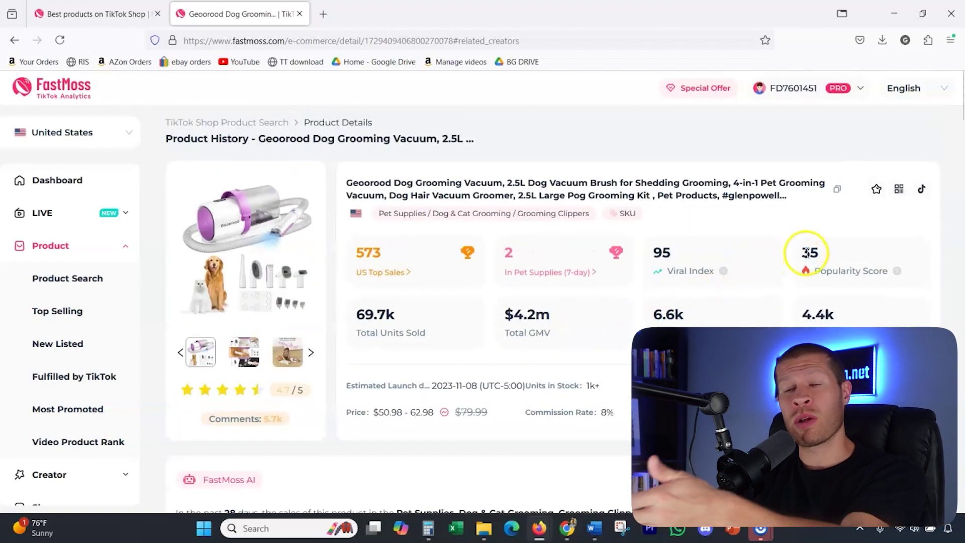
scroll(674, 270, "down", 7)
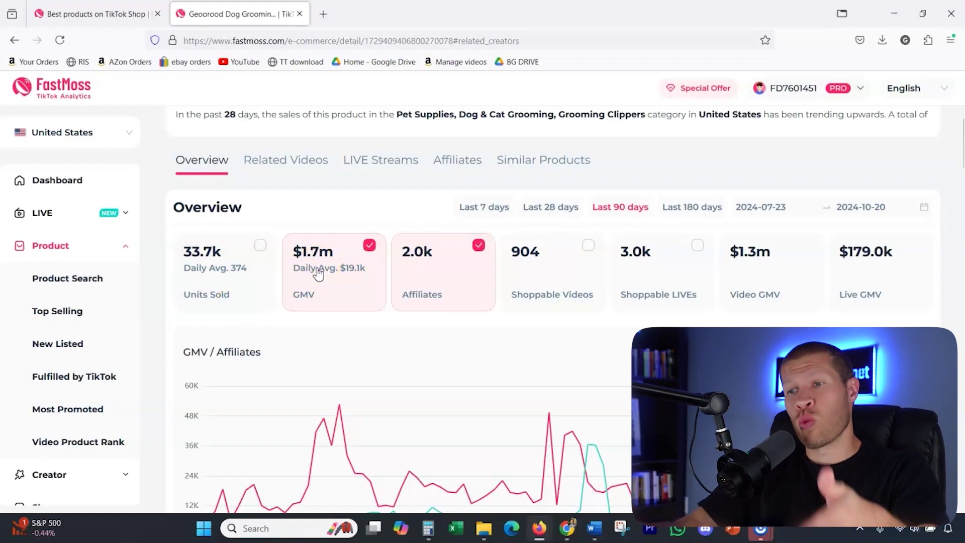
left_click(533, 282)
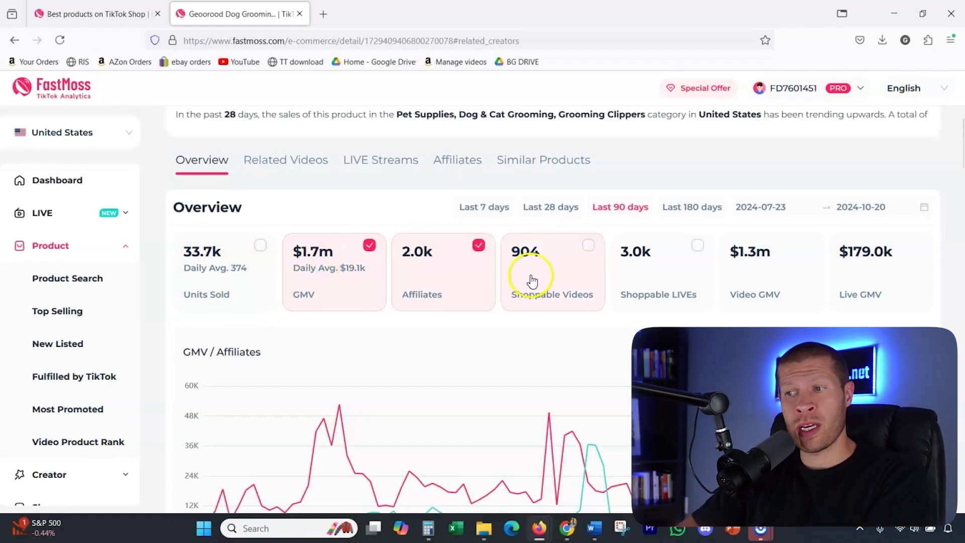
scroll(578, 309, "down", 2)
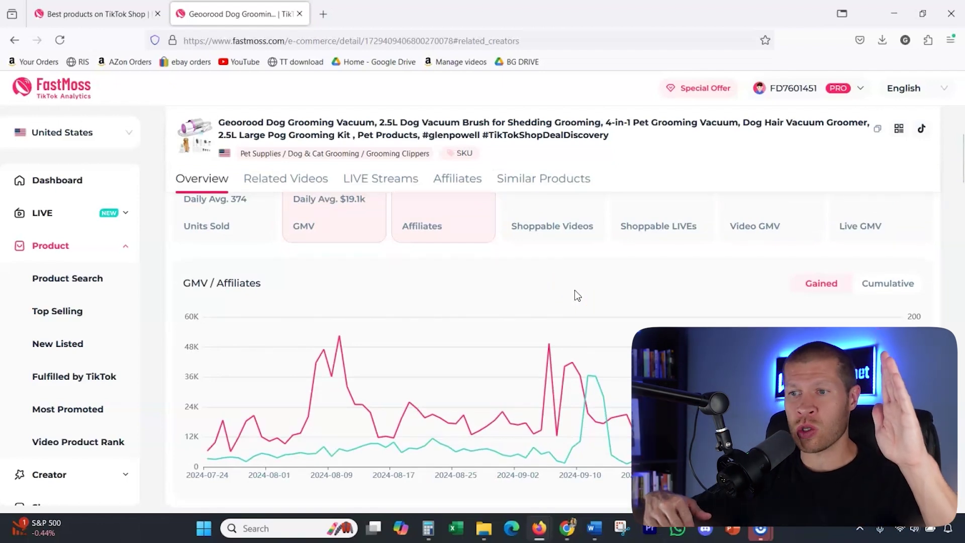
scroll(548, 288, "down", 8)
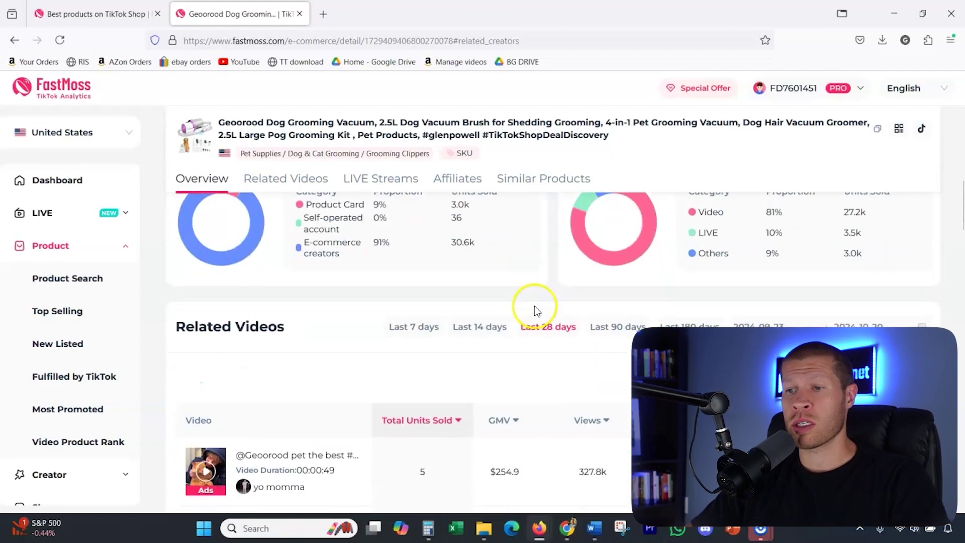
scroll(535, 305, "down", 2)
scroll(523, 287, "up", 3)
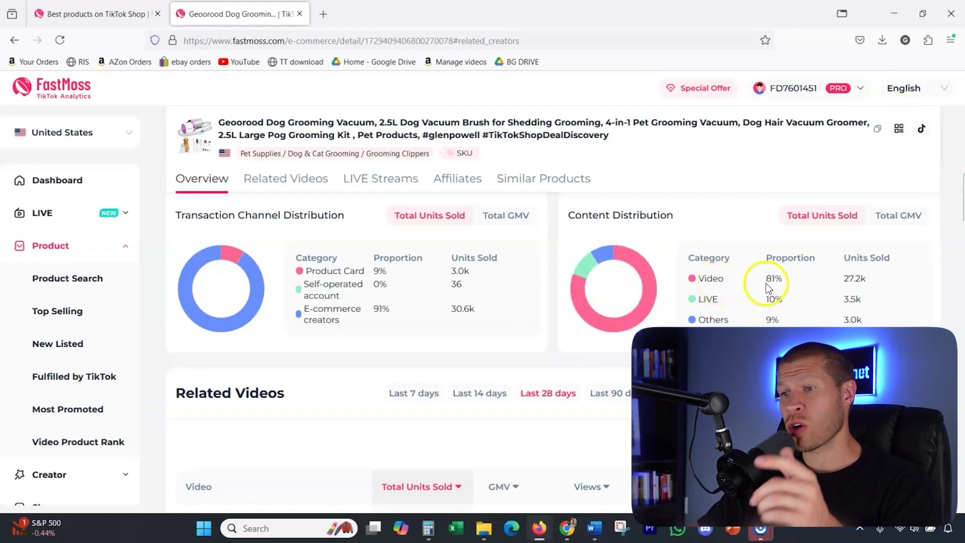
scroll(707, 279, "down", 2)
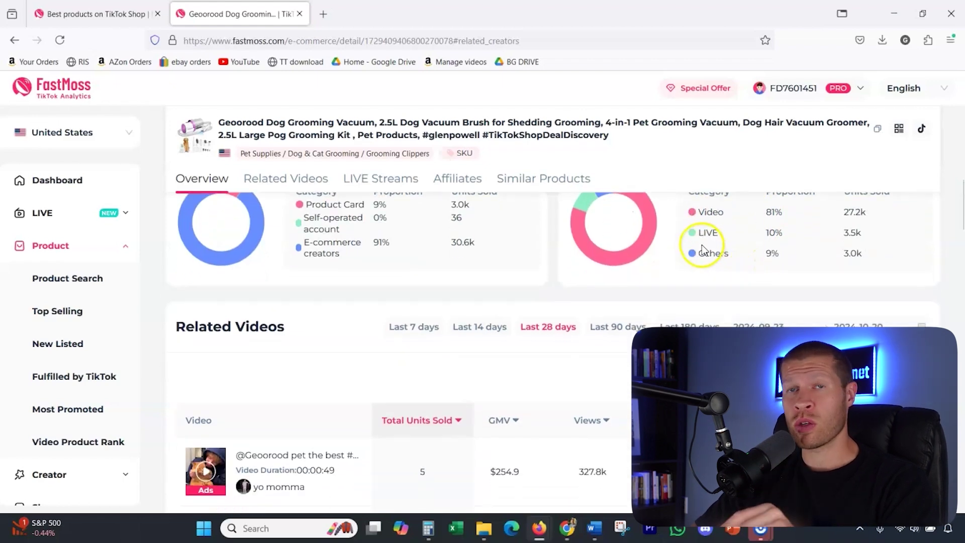
scroll(702, 246, "down", 15)
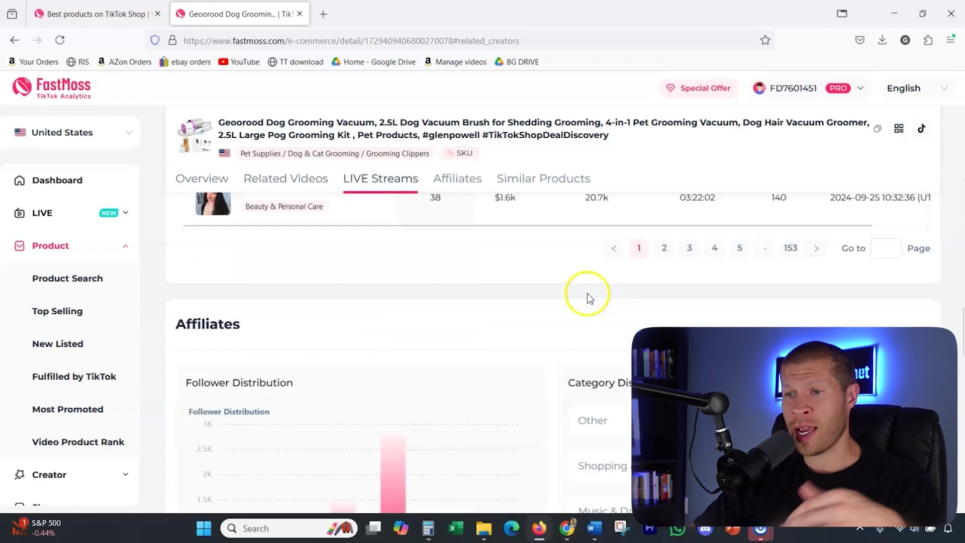
scroll(587, 293, "down", 15)
scroll(272, 254, "up", 2)
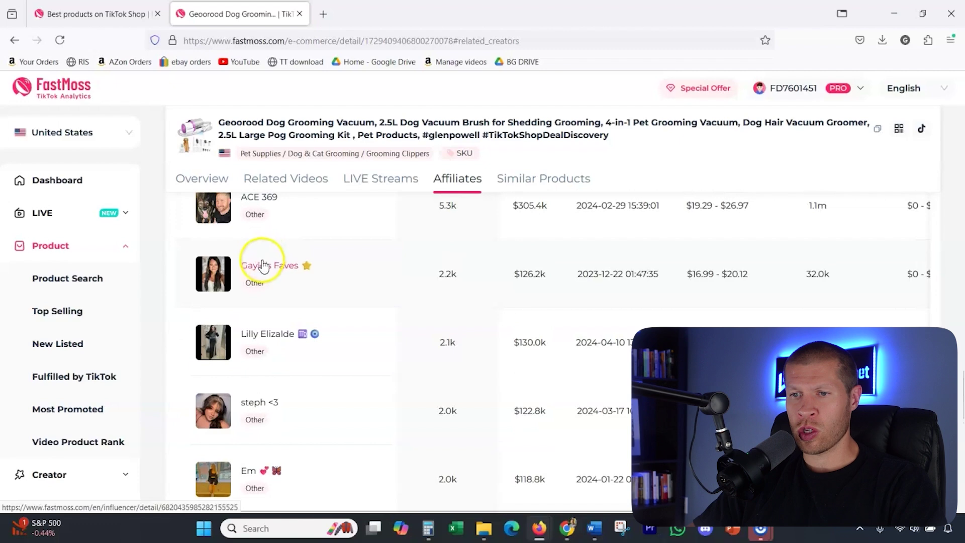
Open the second-ranked affiliate's profile and review its per-video sales figures
left_click(232, 272)
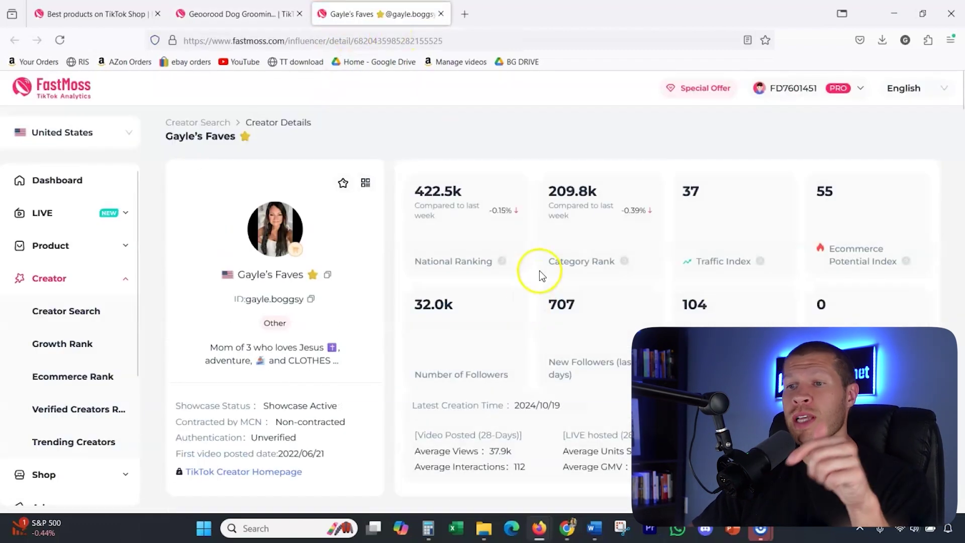
scroll(537, 274, "down", 3)
left_click(406, 482)
mouse_move(213, 332)
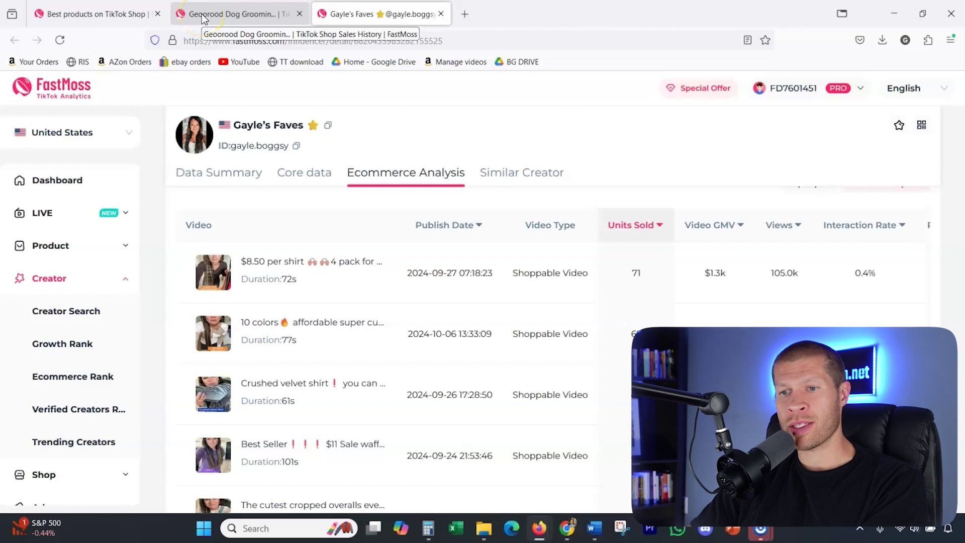
scroll(551, 331, "down", 3)
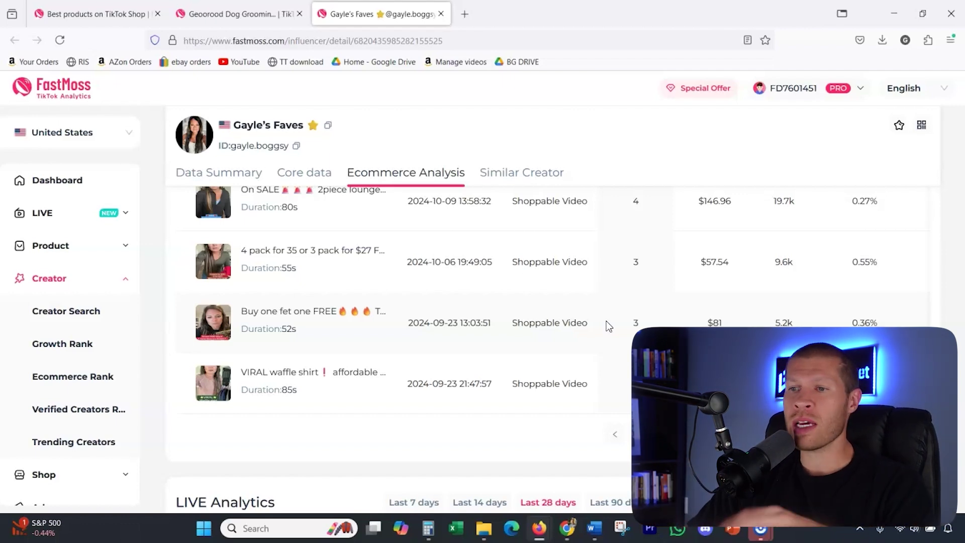
scroll(602, 332, "up", 15)
scroll(596, 300, "up", 5)
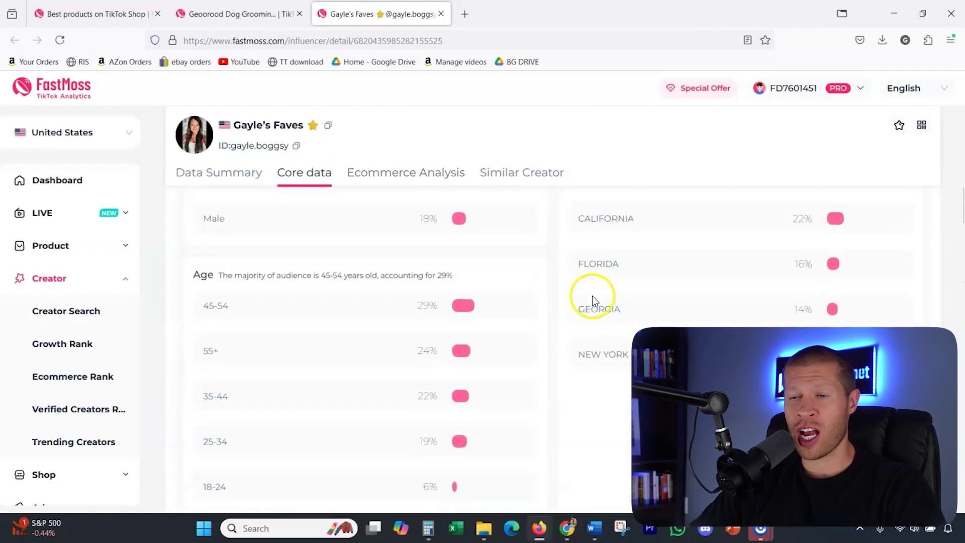
scroll(568, 276, "up", 6)
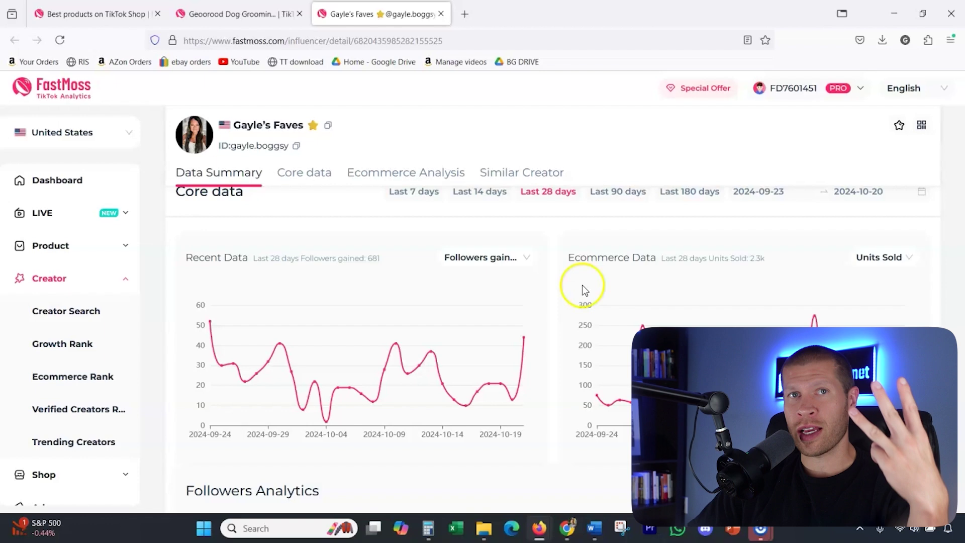
scroll(583, 302, "up", 8)
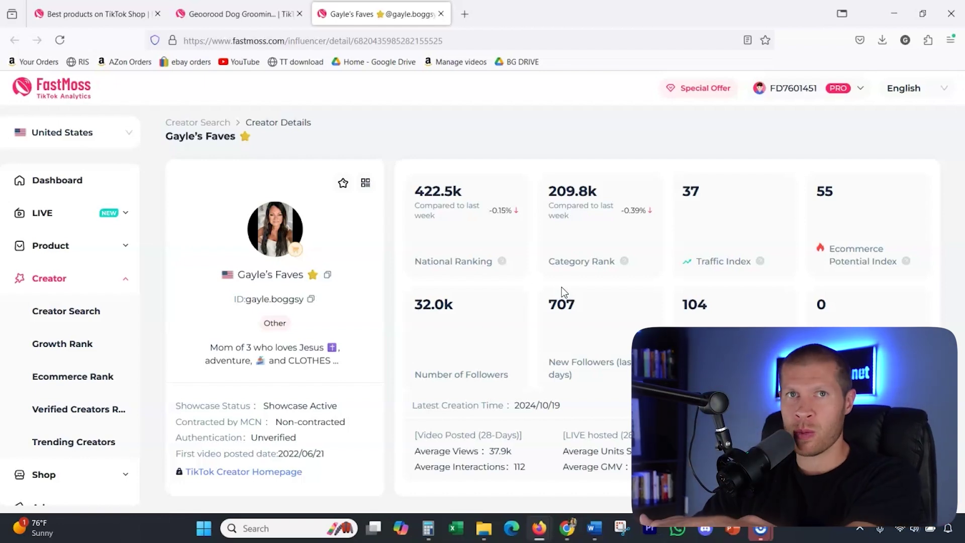
scroll(556, 299, "down", 2)
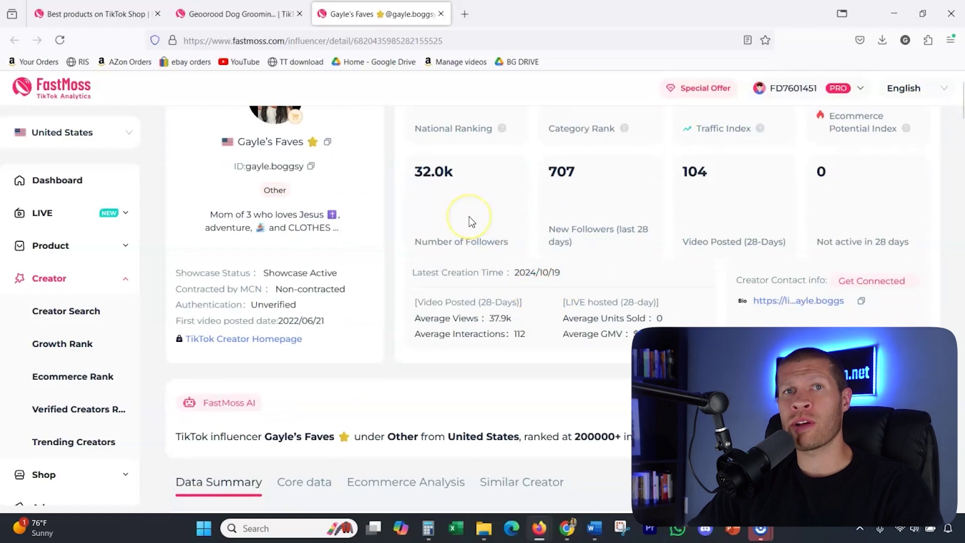